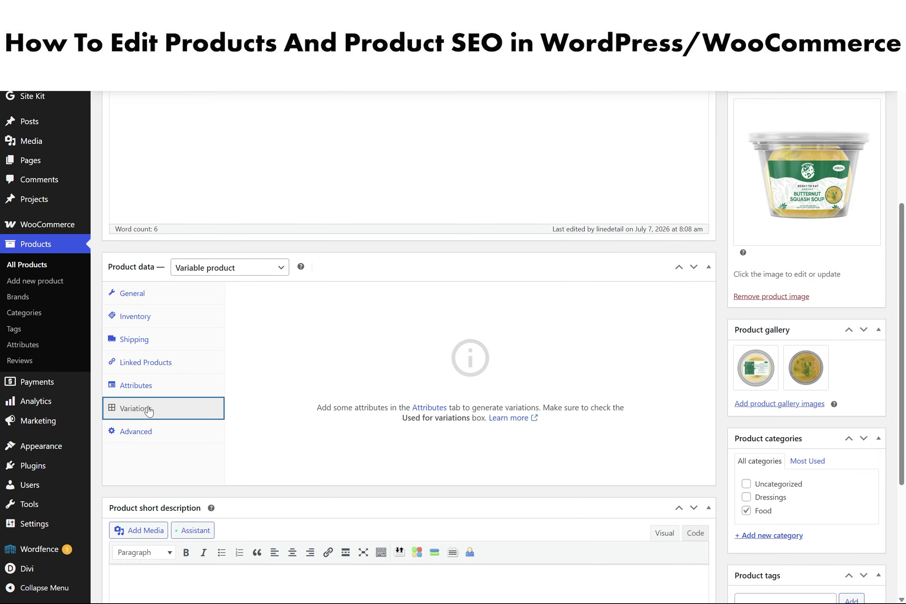
Step: Look through the attributes, variations and general settings in the Organic Butternut Squash Soup product's data
{"action": "left_click", "coordinate": [195, 395]}
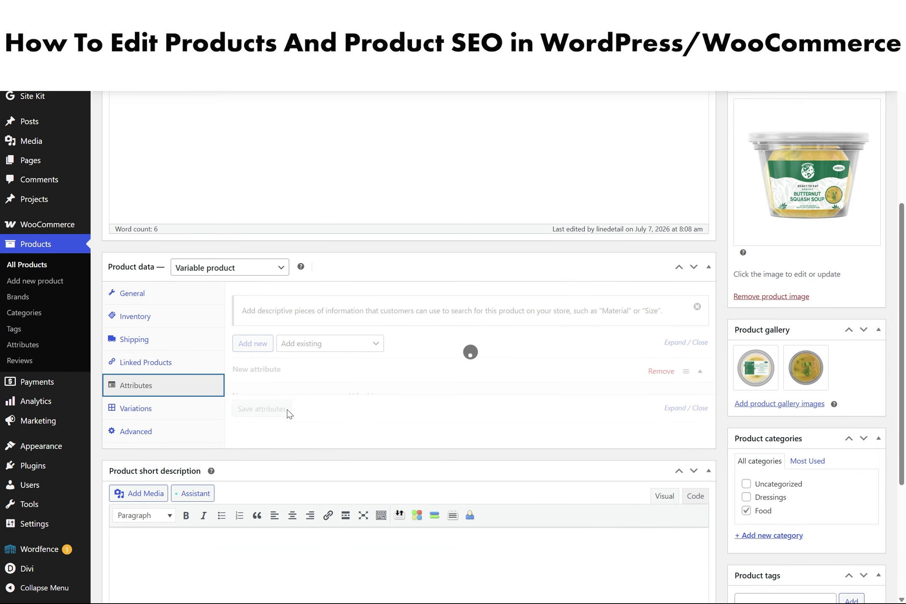
{"action": "left_click", "coordinate": [166, 416]}
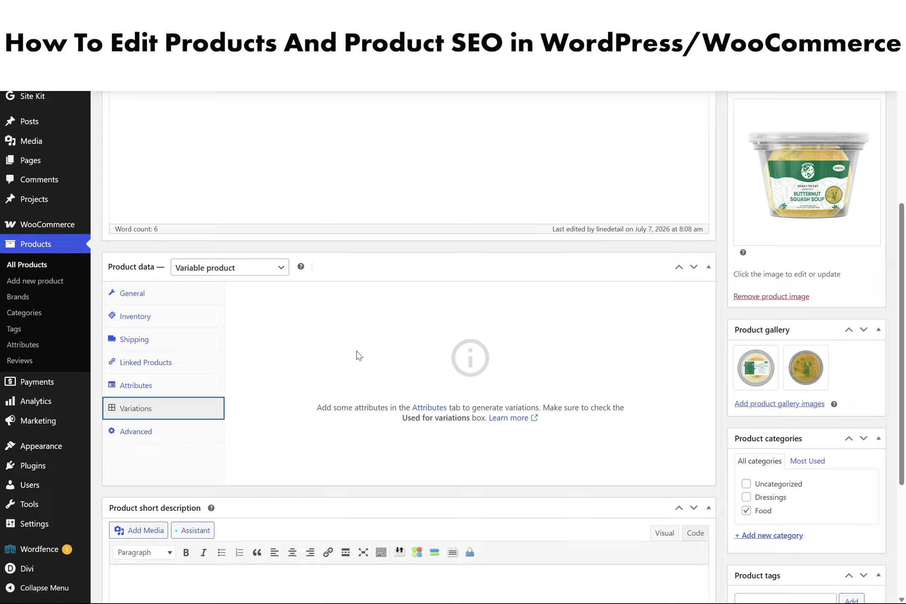
{"action": "left_click", "coordinate": [168, 298]}
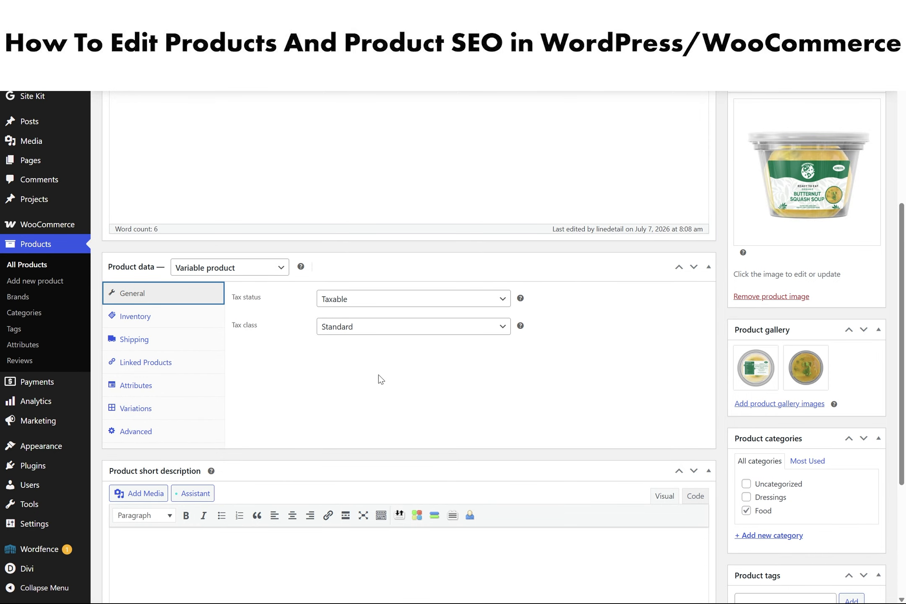
Step: Examine the soup product's publishing options, description, main image, gallery and categories
{"action": "scroll", "coordinate": [521, 407], "scroll_direction": "up", "scroll_amount": 5}
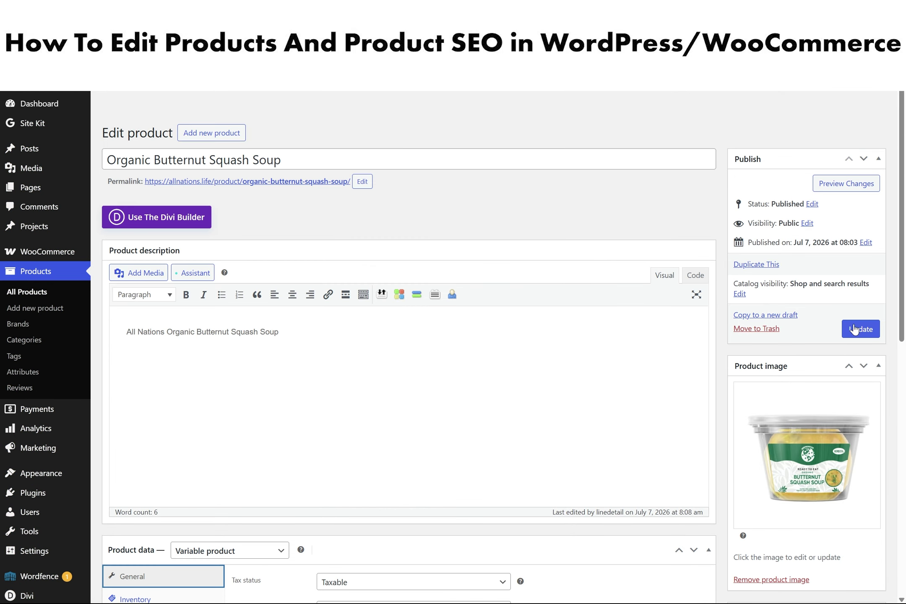
{"action": "scroll", "coordinate": [768, 367], "scroll_direction": "down", "scroll_amount": 5}
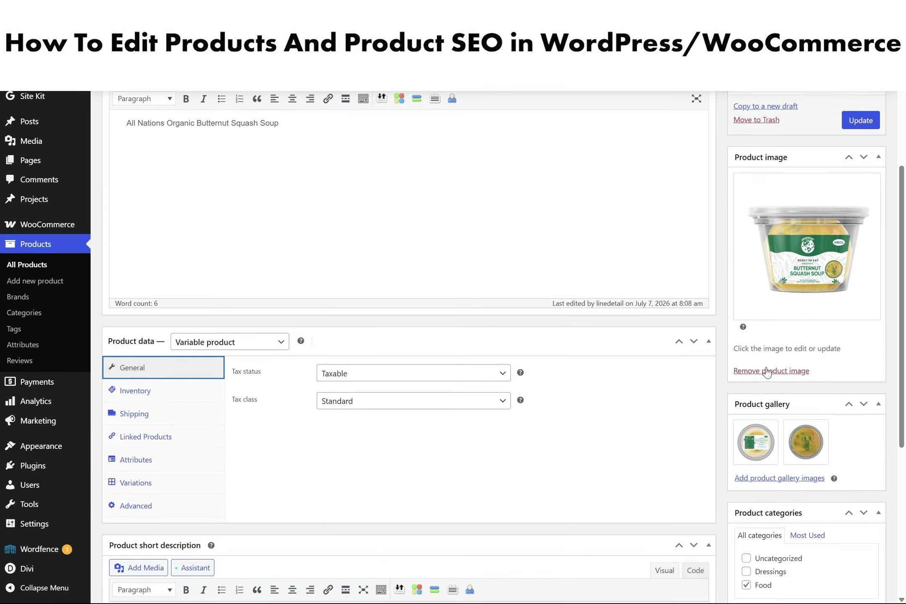
{"action": "scroll", "coordinate": [719, 359], "scroll_direction": "up", "scroll_amount": 4}
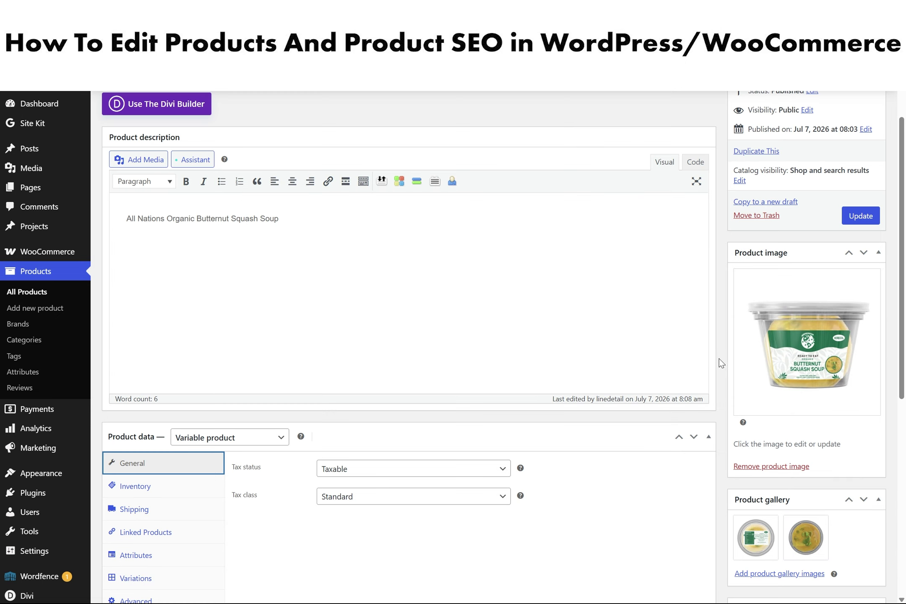
{"action": "scroll", "coordinate": [719, 360], "scroll_direction": "down", "scroll_amount": 2}
{"action": "scroll", "coordinate": [825, 339], "scroll_direction": "up", "scroll_amount": 4}
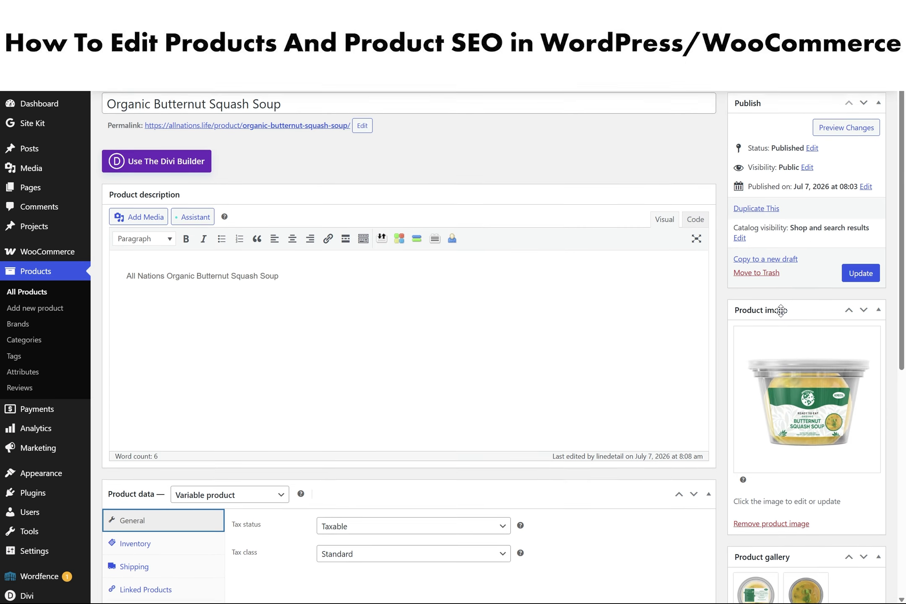
{"action": "scroll", "coordinate": [665, 366], "scroll_direction": "down", "scroll_amount": 3}
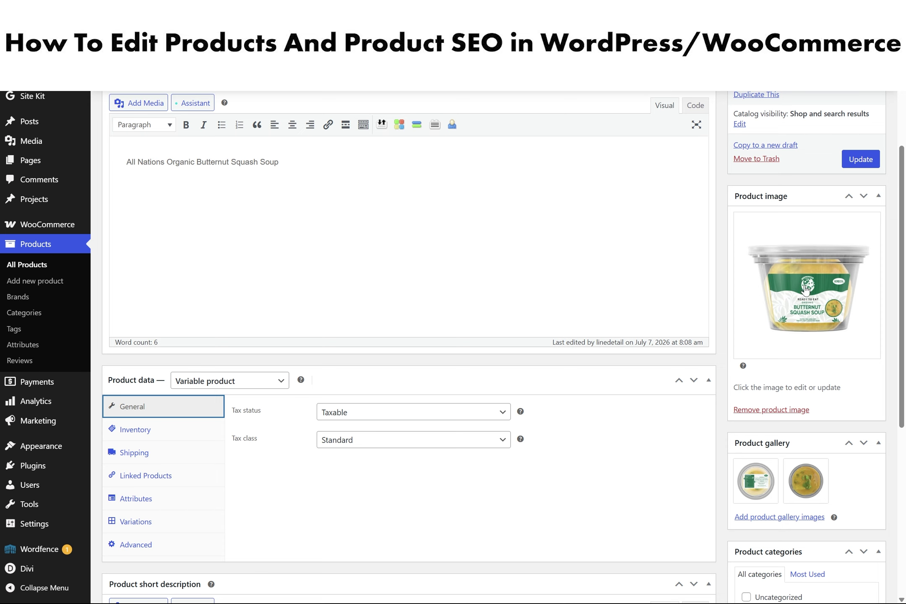
{"action": "scroll", "coordinate": [814, 291], "scroll_direction": "down", "scroll_amount": 2}
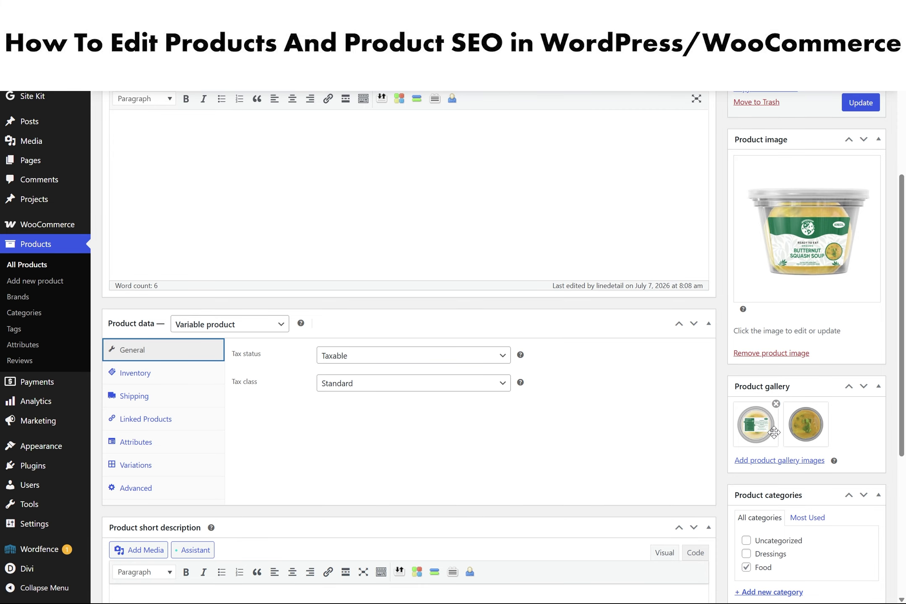
{"action": "scroll", "coordinate": [774, 432], "scroll_direction": "up", "scroll_amount": 3}
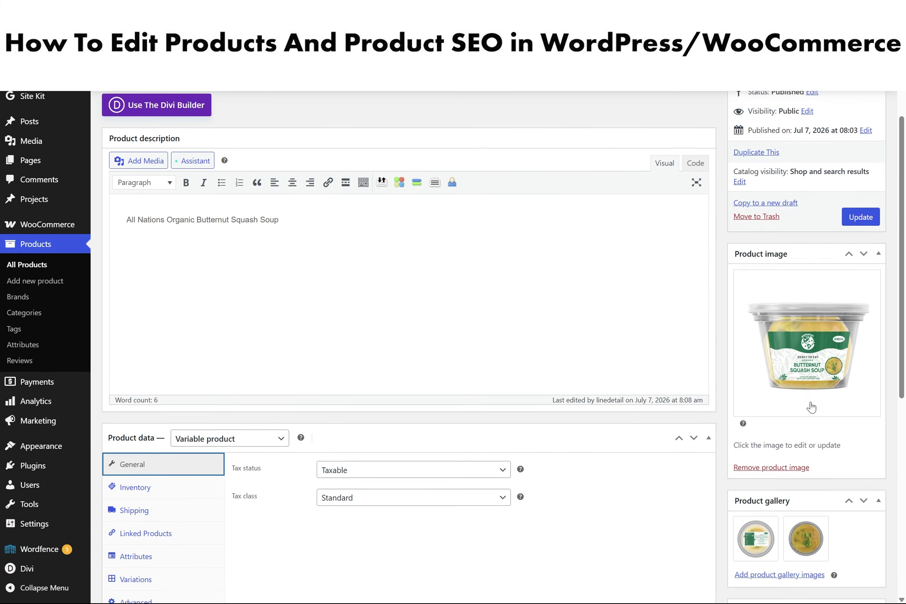
Step: Set the soup's product type to Simple product and look over its general price and tax fields
{"action": "left_click", "coordinate": [231, 440]}
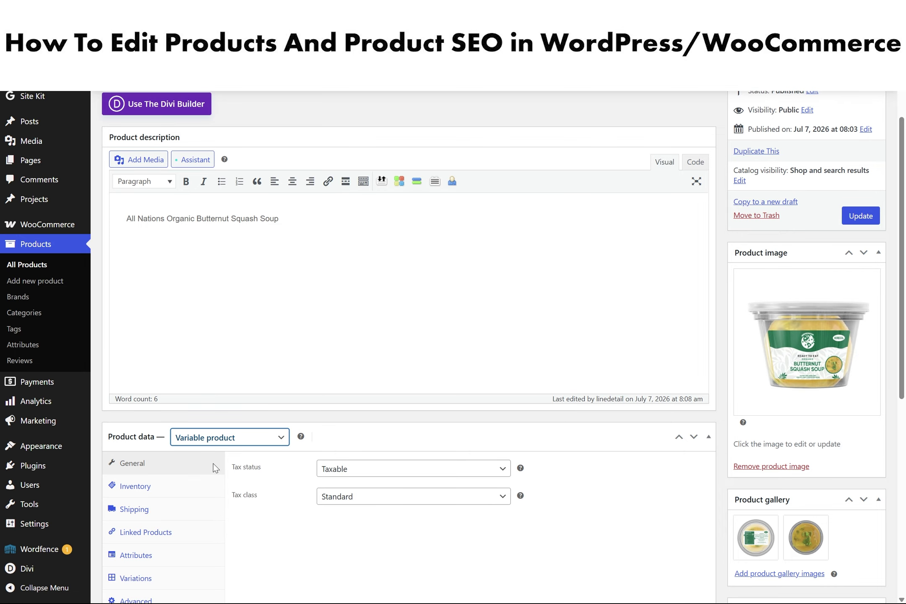
{"action": "left_click", "coordinate": [213, 464]}
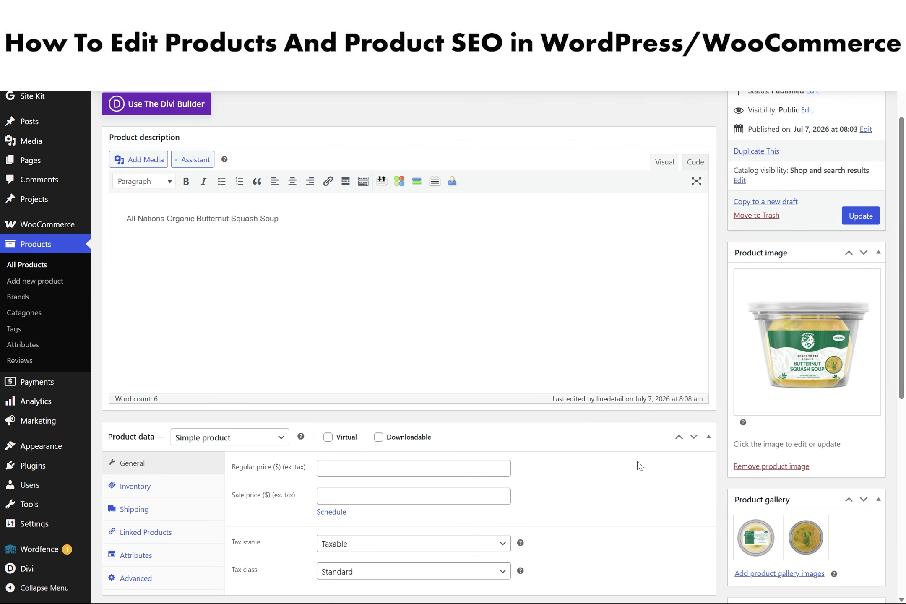
{"action": "scroll", "coordinate": [697, 434], "scroll_direction": "down", "scroll_amount": 1}
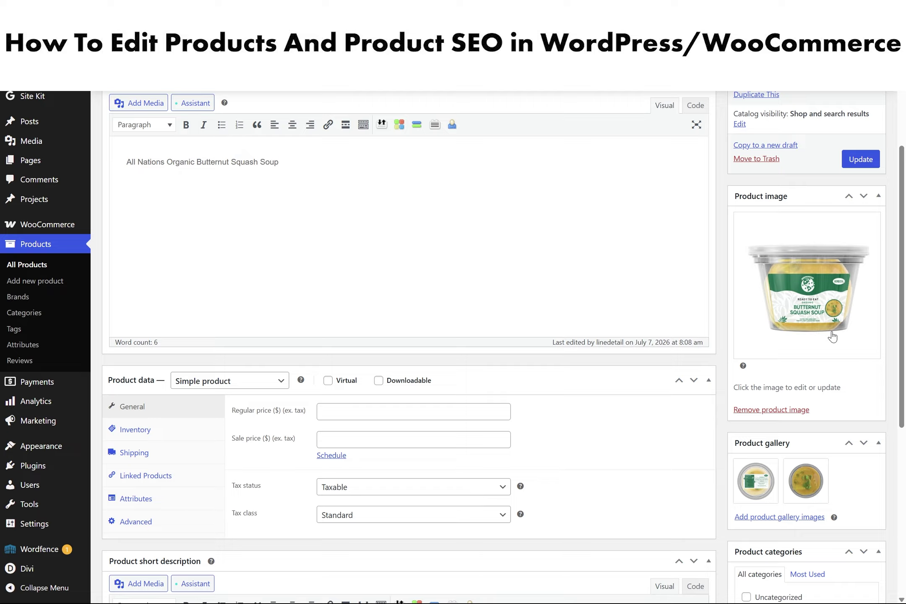
{"action": "scroll", "coordinate": [823, 301], "scroll_direction": "down", "scroll_amount": 1}
{"action": "scroll", "coordinate": [823, 301], "scroll_direction": "down", "scroll_amount": 3}
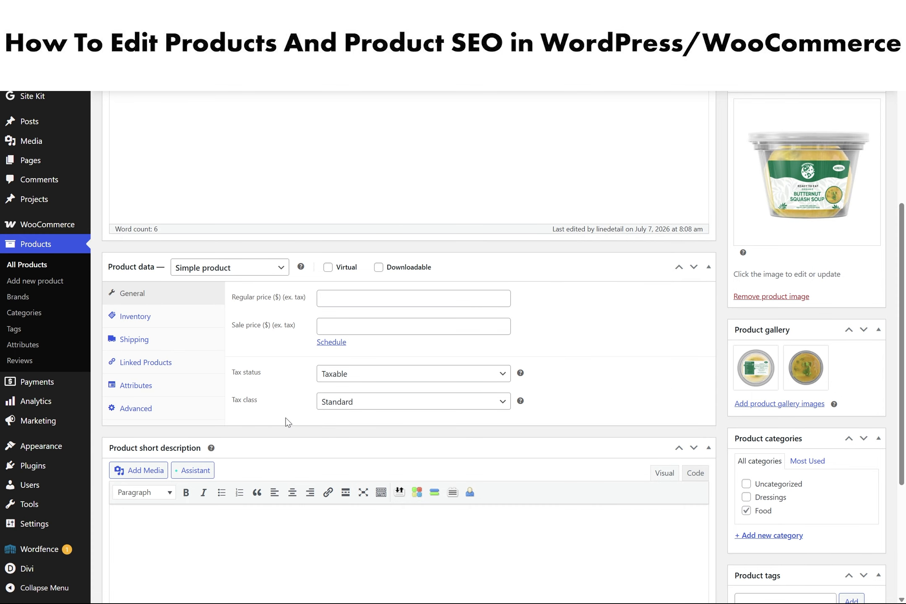
Step: Check the soup's attributes, set its product type back to Variable product and show its variations
{"action": "left_click", "coordinate": [168, 390]}
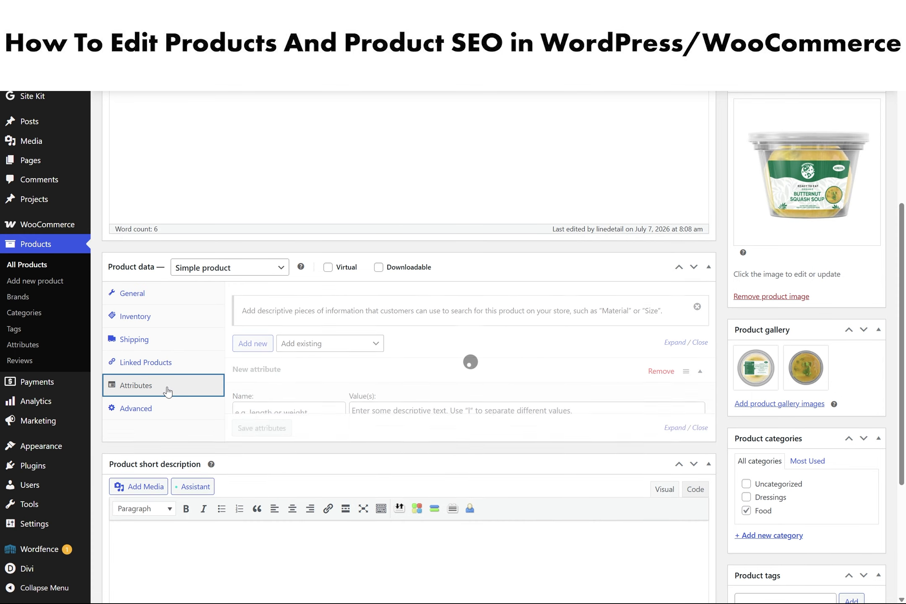
{"action": "left_click", "coordinate": [248, 275]}
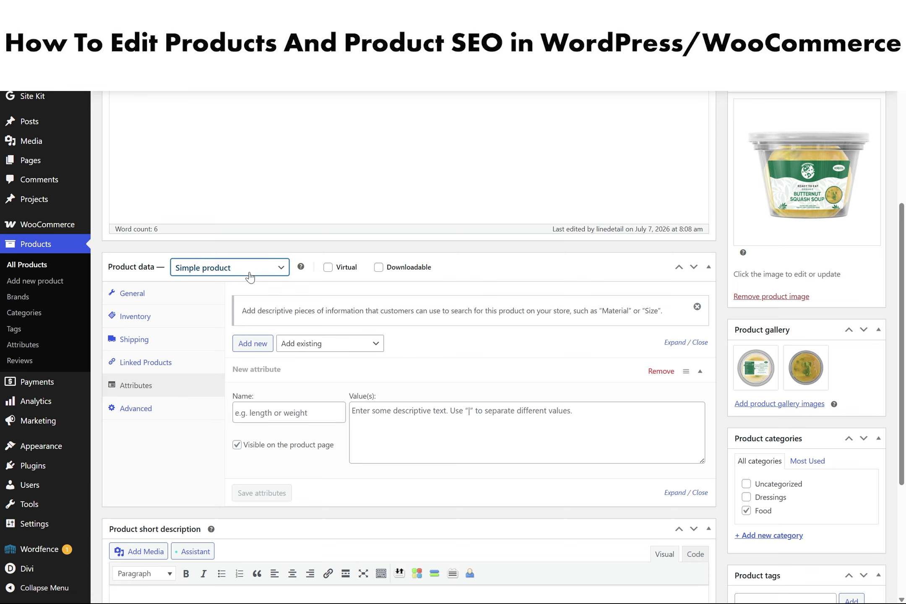
{"action": "left_click", "coordinate": [208, 343]}
{"action": "left_click", "coordinate": [160, 410]}
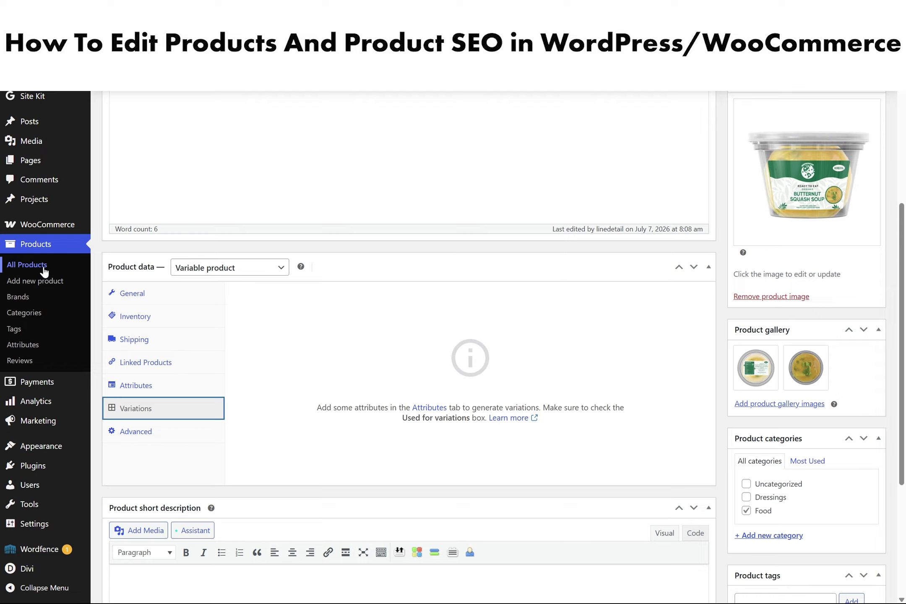
Step: Return to the list of all products and open All Nations Organic Salad Dressing – With Apple Cider Vinegar for editing
{"action": "left_click", "coordinate": [24, 269]}
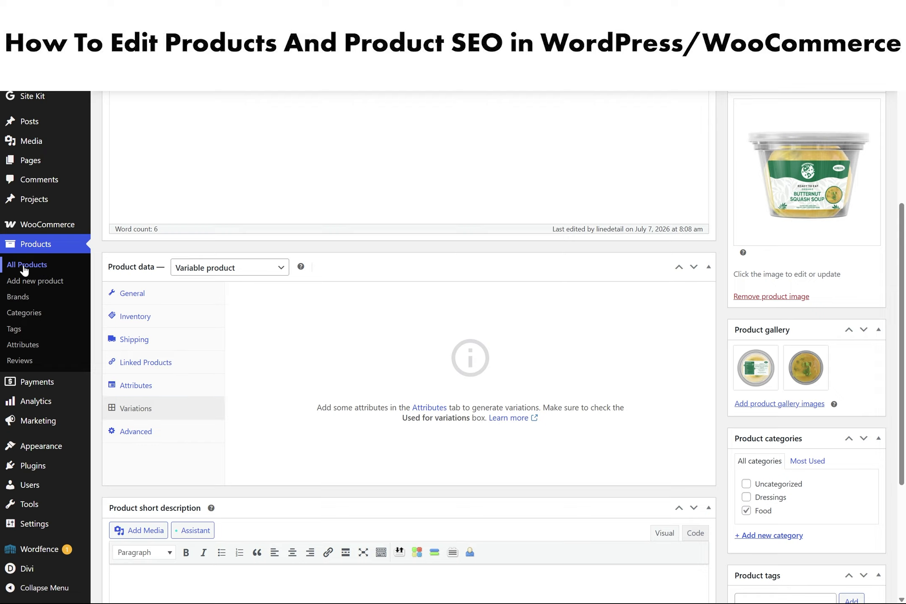
{"action": "scroll", "coordinate": [331, 367], "scroll_direction": "down", "scroll_amount": 7}
{"action": "scroll", "coordinate": [348, 377], "scroll_direction": "down", "scroll_amount": 4}
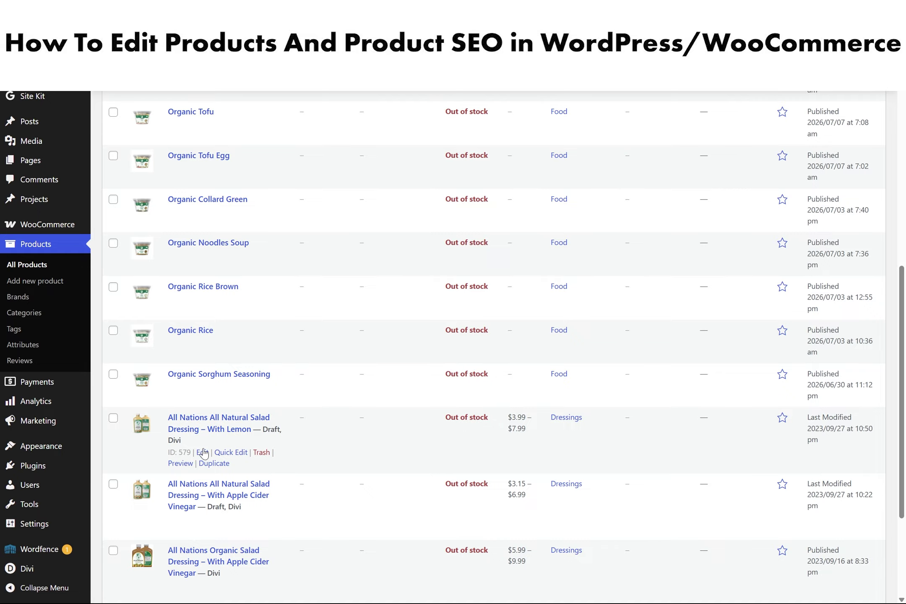
{"action": "scroll", "coordinate": [204, 455], "scroll_direction": "down", "scroll_amount": 3}
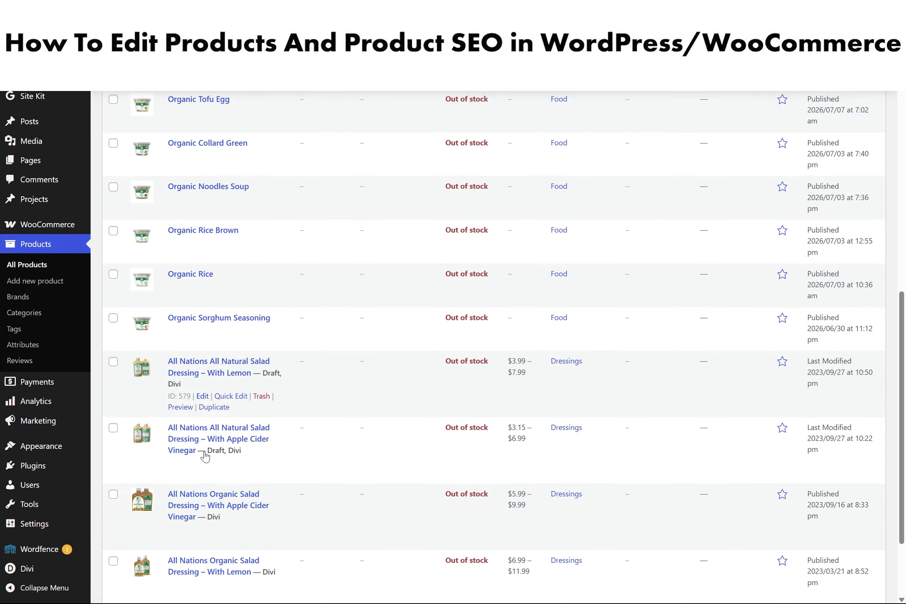
{"action": "scroll", "coordinate": [286, 448], "scroll_direction": "down", "scroll_amount": 1}
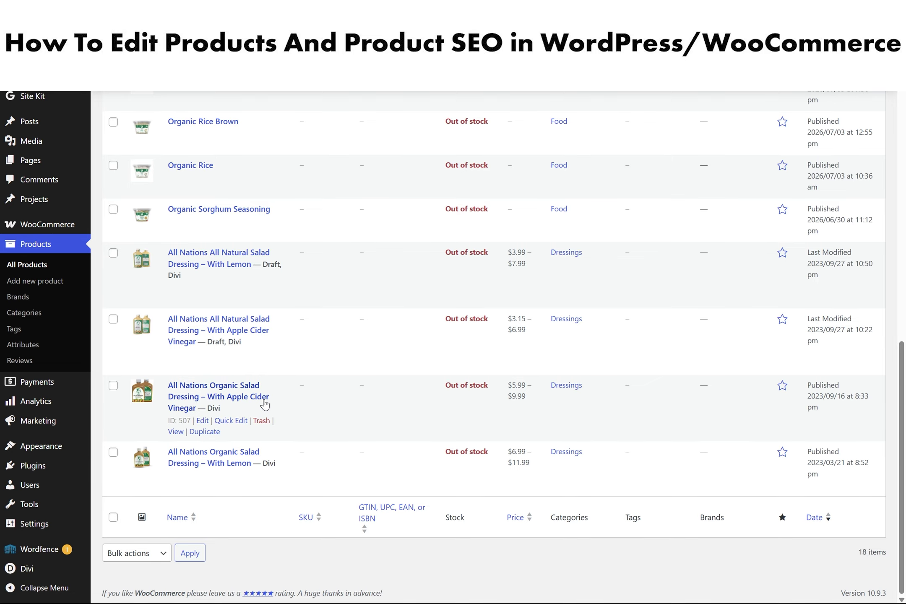
{"action": "left_click", "coordinate": [203, 421]}
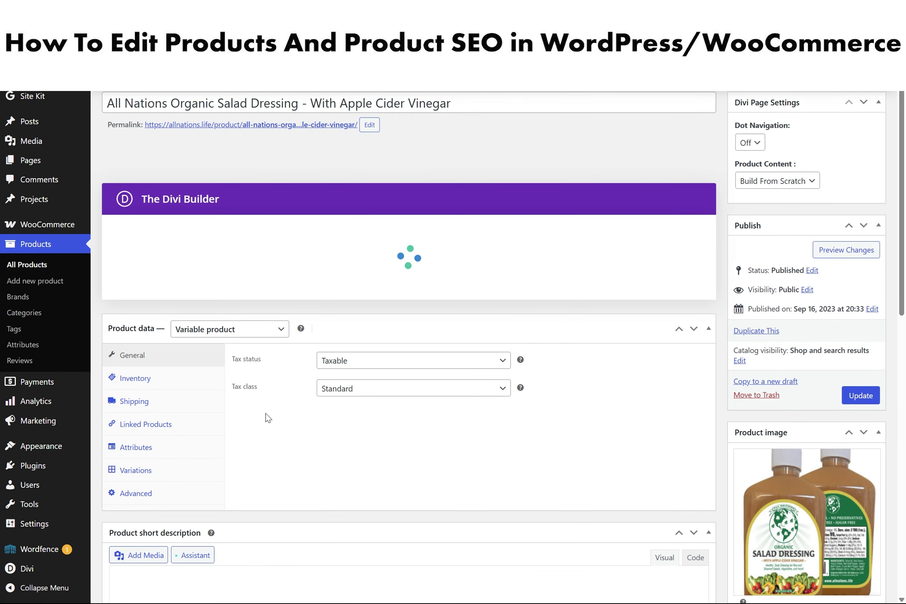
Step: Show the salad dressing's variations and examine its Divi Builder layout, product data and short description
{"action": "left_click", "coordinate": [176, 469]}
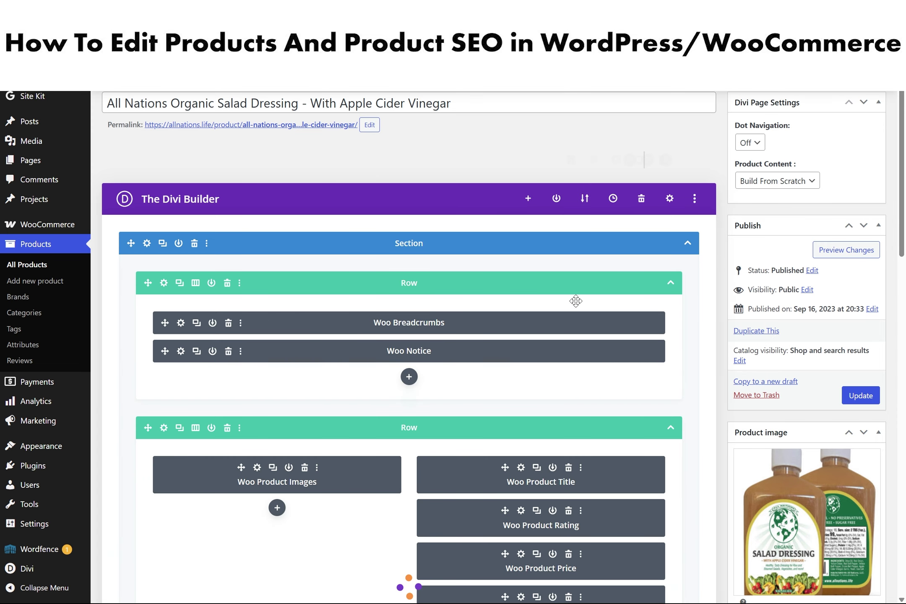
{"action": "scroll", "coordinate": [284, 241], "scroll_direction": "down", "scroll_amount": 10}
{"action": "scroll", "coordinate": [284, 241], "scroll_direction": "up", "scroll_amount": 10}
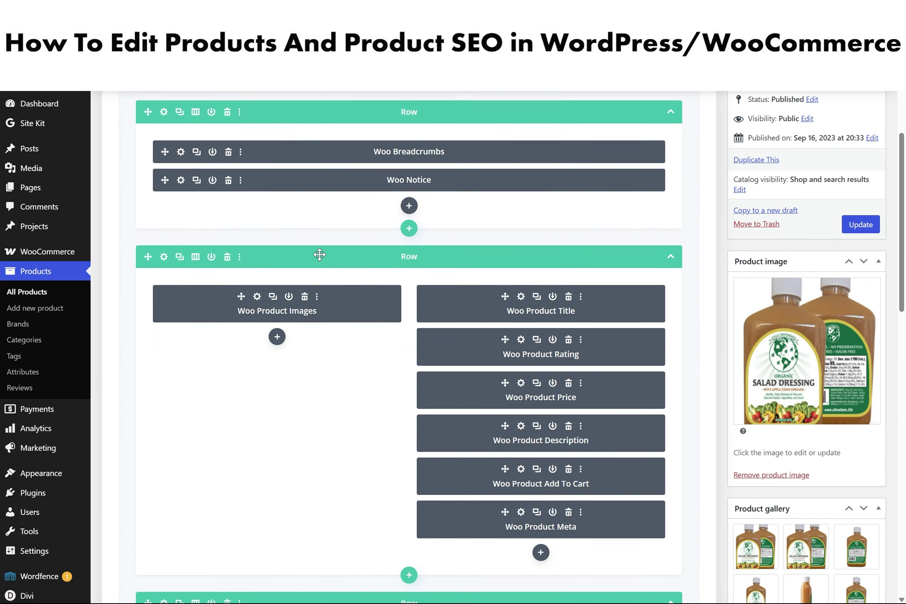
{"action": "scroll", "coordinate": [323, 270], "scroll_direction": "down", "scroll_amount": 5}
{"action": "scroll", "coordinate": [340, 270], "scroll_direction": "down", "scroll_amount": 8}
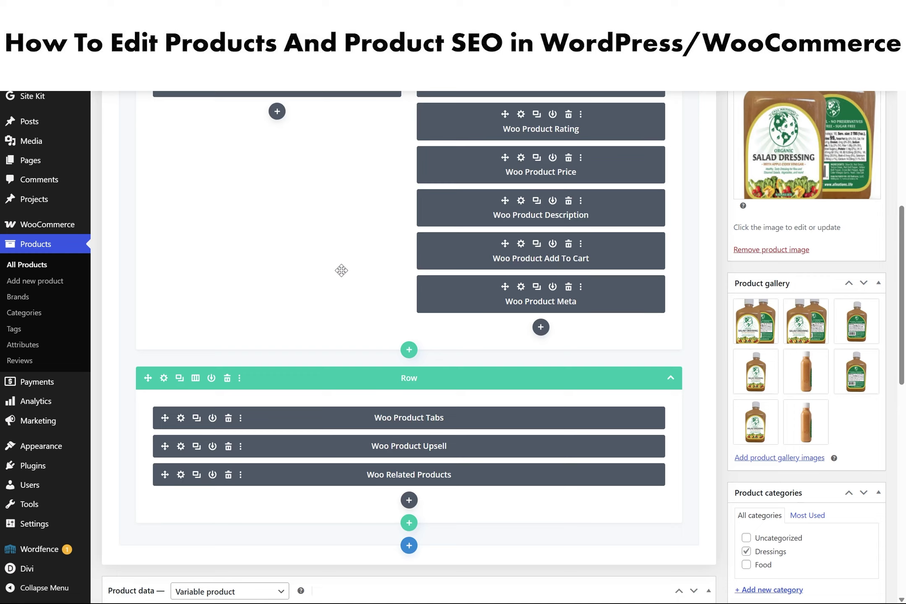
{"action": "scroll", "coordinate": [386, 262], "scroll_direction": "up", "scroll_amount": 12}
{"action": "scroll", "coordinate": [386, 262], "scroll_direction": "down", "scroll_amount": 10}
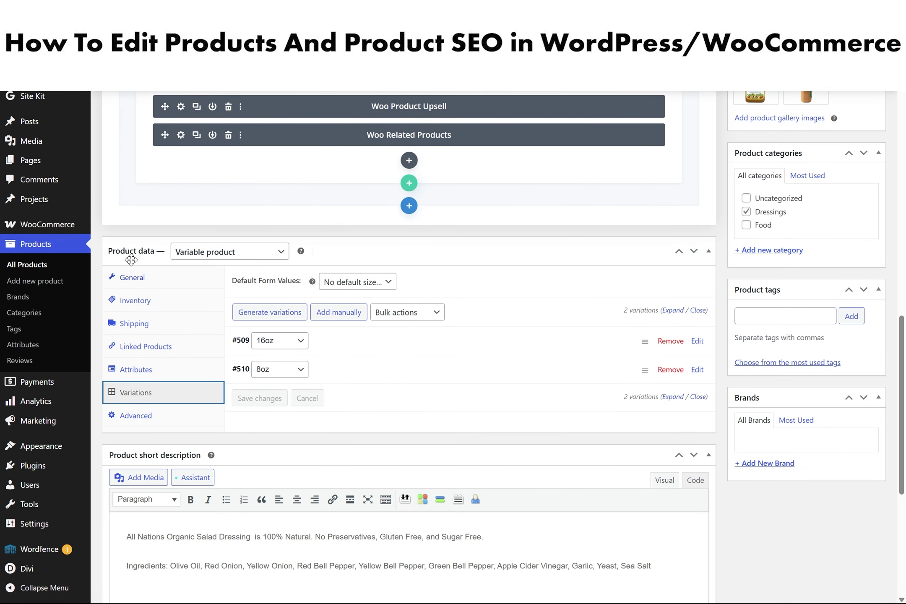
{"action": "scroll", "coordinate": [456, 260], "scroll_direction": "down", "scroll_amount": 2}
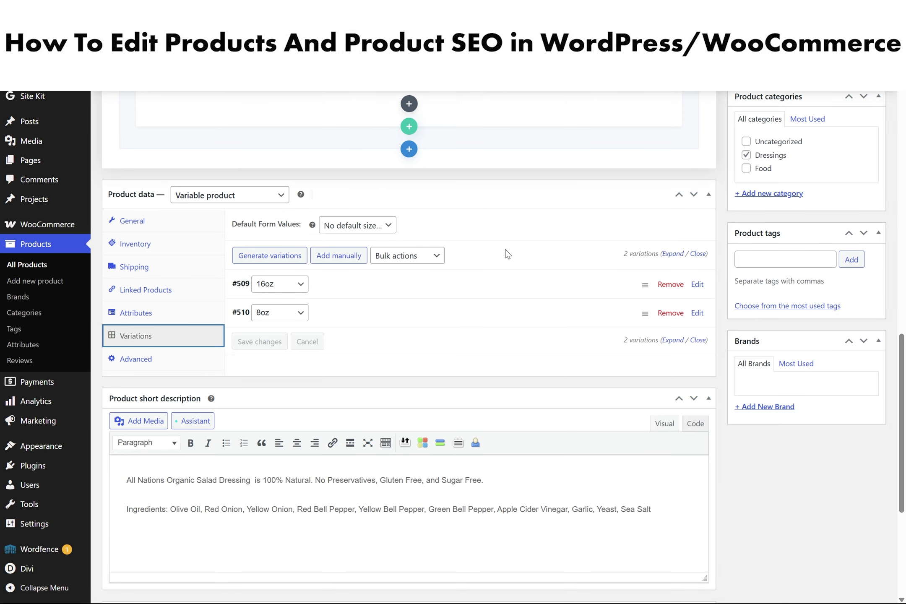
Step: Expand the salad dressing's size attribute and examine its name and its separated values
{"action": "left_click", "coordinate": [166, 318]}
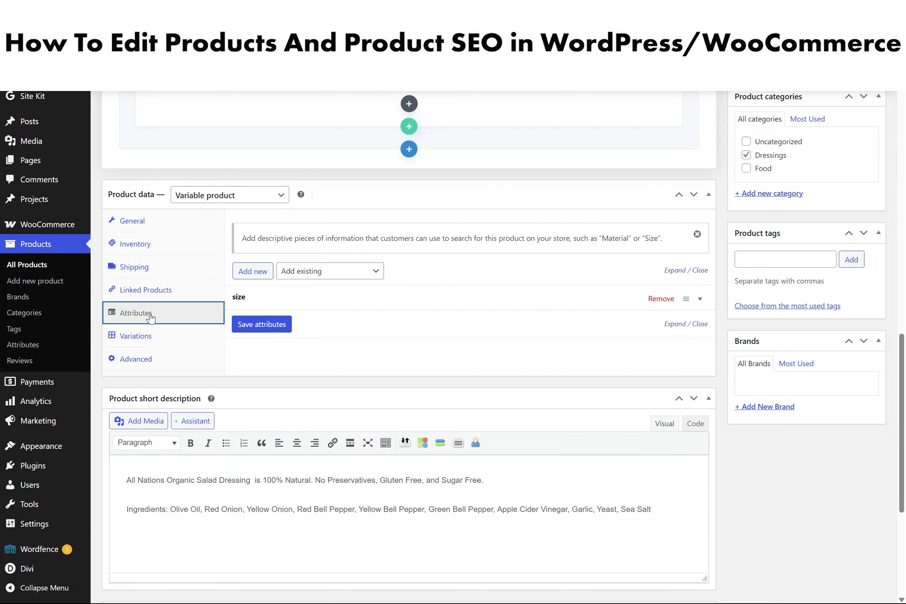
{"action": "left_click", "coordinate": [263, 299]}
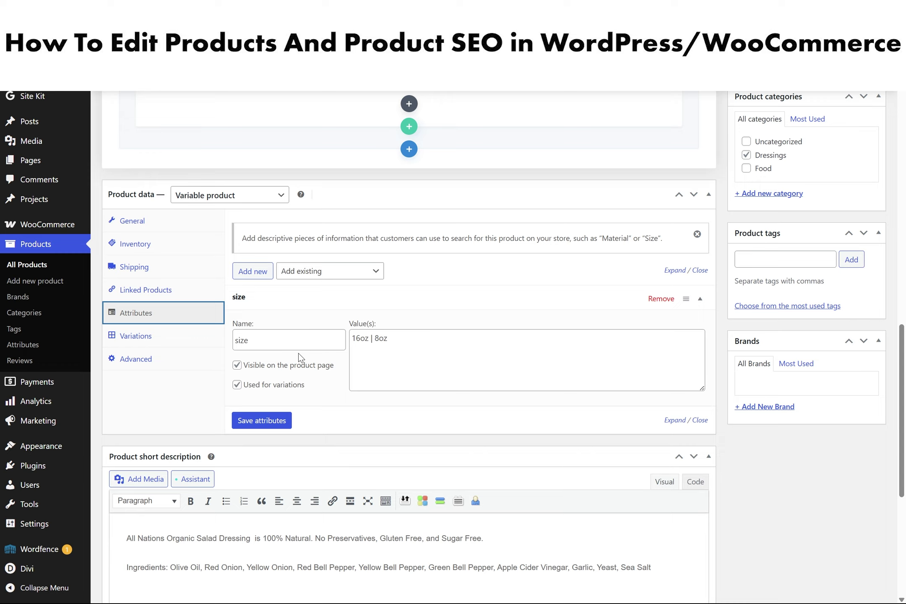
{"action": "double_click", "coordinate": [252, 339]}
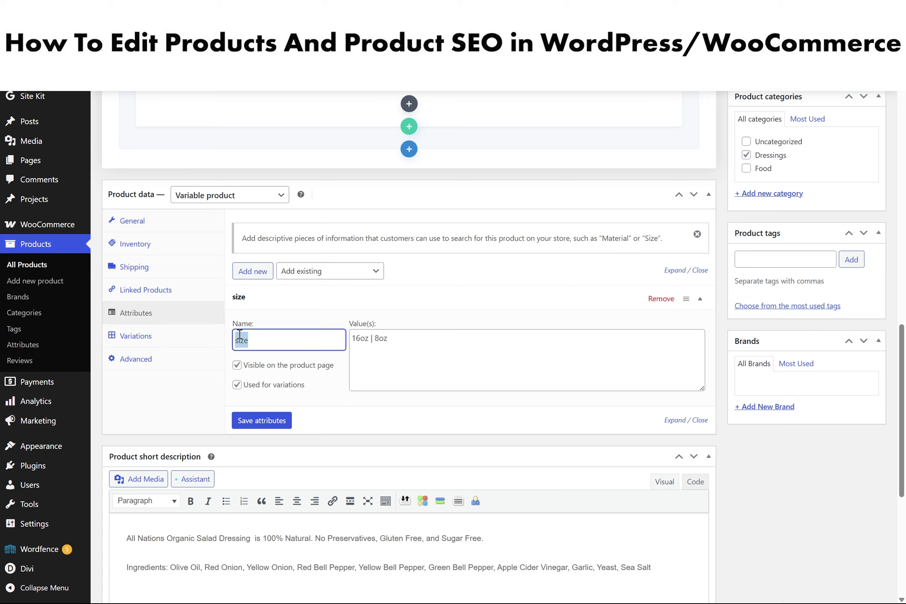
{"action": "double_click", "coordinate": [294, 340]}
{"action": "left_click", "coordinate": [295, 339]}
{"action": "double_click", "coordinate": [236, 344]}
{"action": "double_click", "coordinate": [356, 340]}
{"action": "double_click", "coordinate": [380, 343]}
{"action": "left_click", "coordinate": [427, 341]}
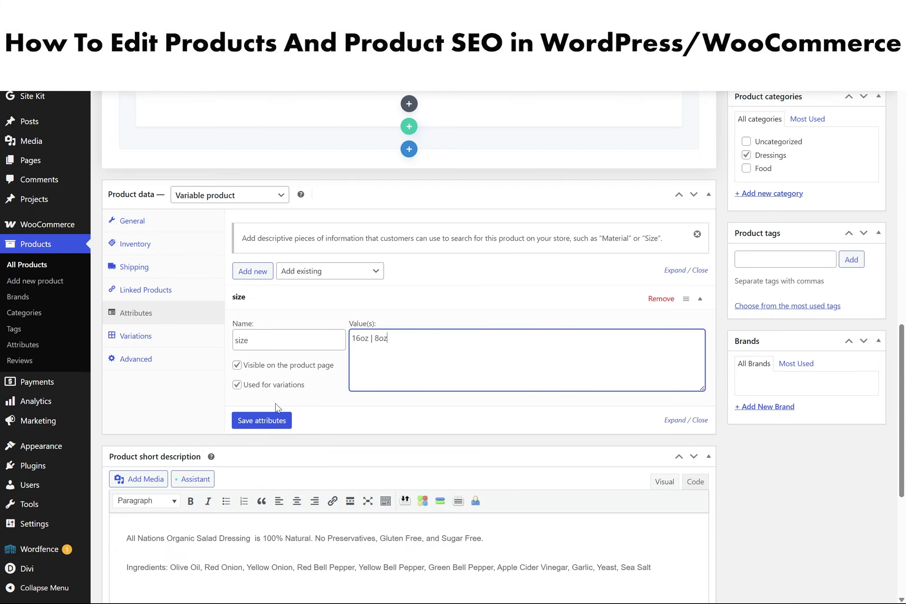
Step: Open the 16oz variation and examine its image, SKU, price, stock status, weight and dimensions
{"action": "left_click", "coordinate": [128, 338]}
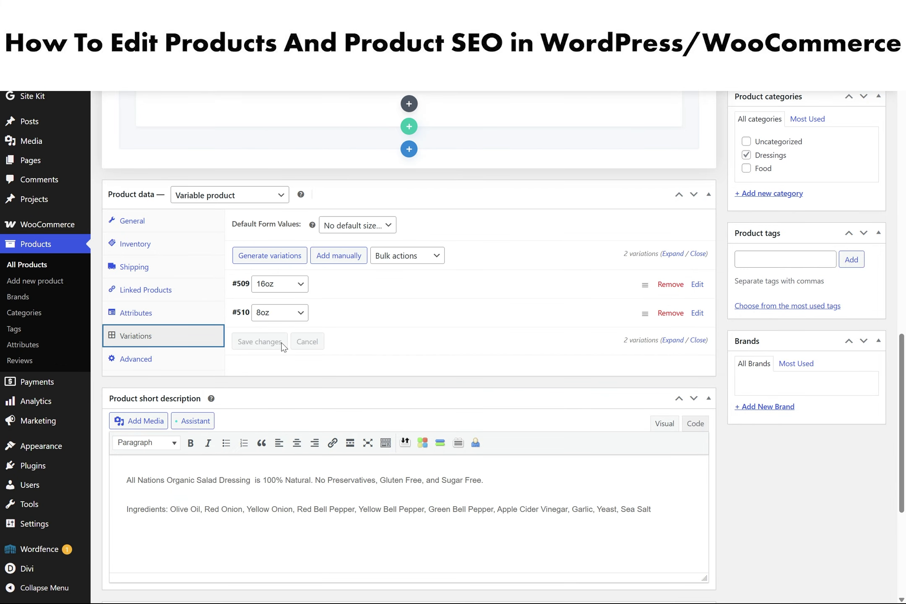
{"action": "left_click", "coordinate": [364, 291]}
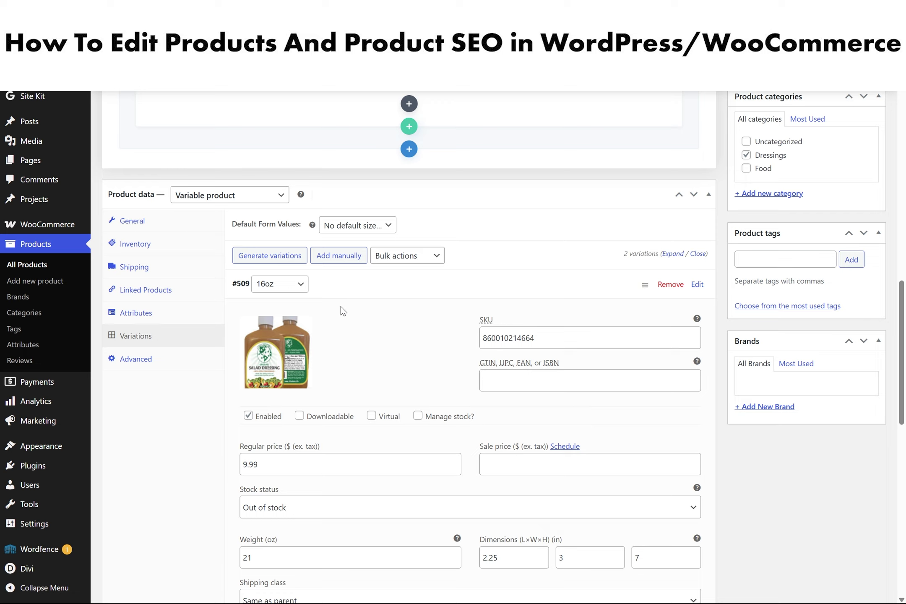
{"action": "scroll", "coordinate": [350, 344], "scroll_direction": "down", "scroll_amount": 1}
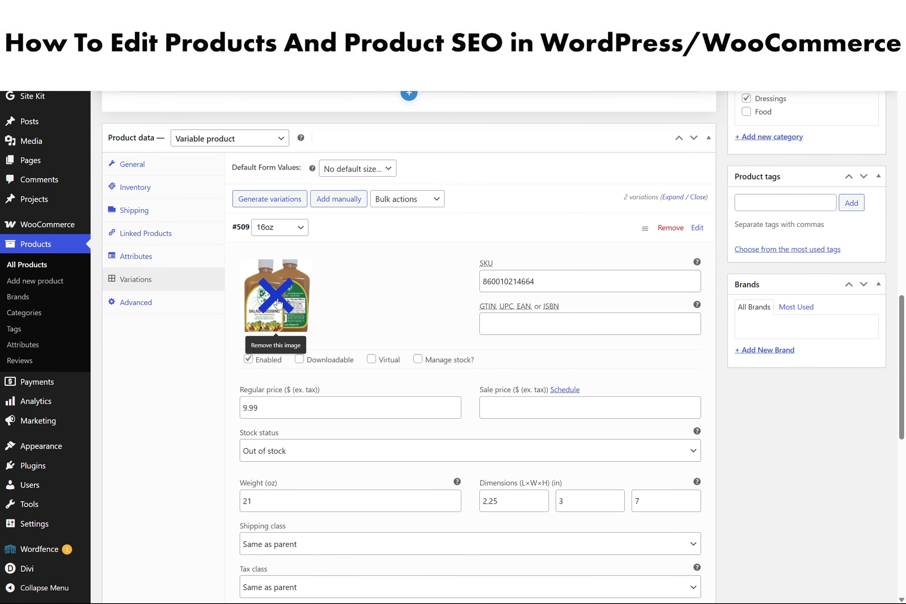
{"action": "scroll", "coordinate": [421, 295], "scroll_direction": "down", "scroll_amount": 1}
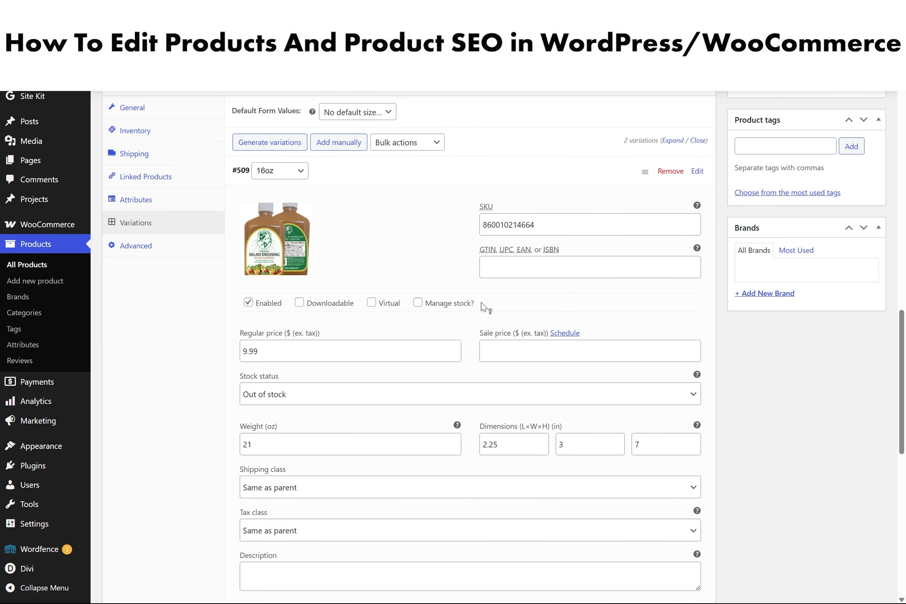
Step: Examine the 16oz variation's GTIN, shipping class, tax class and description fields
{"action": "scroll", "coordinate": [416, 326], "scroll_direction": "down", "scroll_amount": 1}
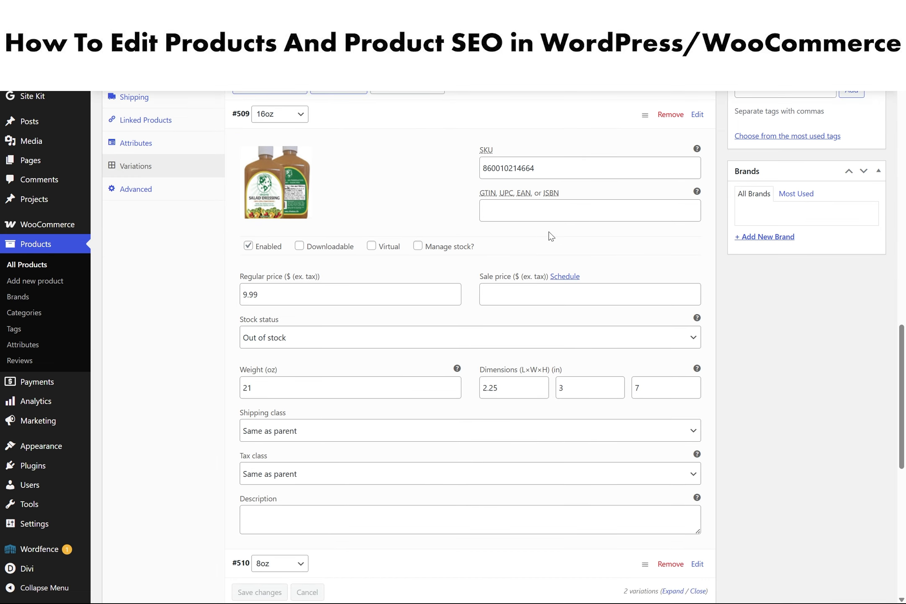
{"action": "left_click", "coordinate": [543, 217]}
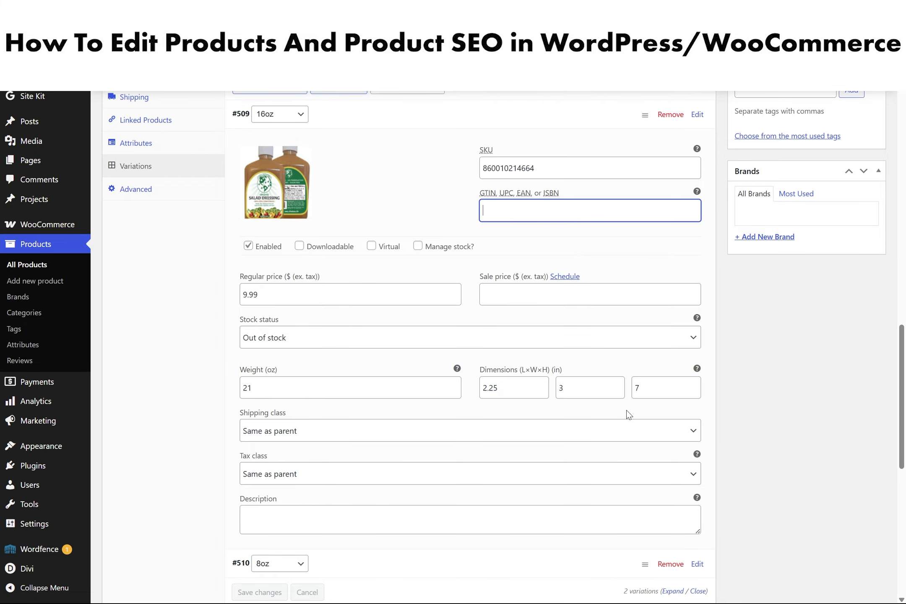
{"action": "scroll", "coordinate": [356, 411], "scroll_direction": "down", "scroll_amount": 1}
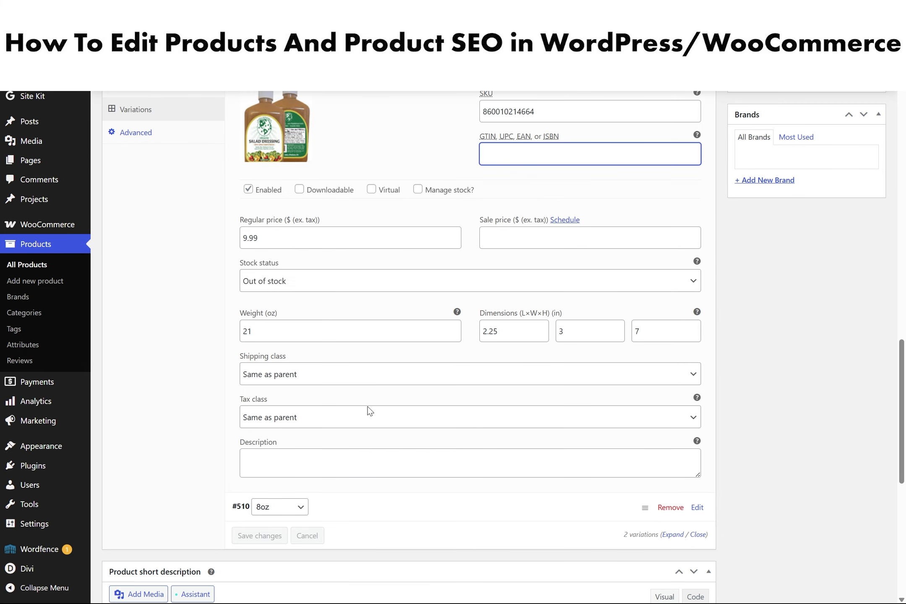
{"action": "scroll", "coordinate": [371, 408], "scroll_direction": "up", "scroll_amount": 1}
{"action": "scroll", "coordinate": [345, 486], "scroll_direction": "down", "scroll_amount": 1}
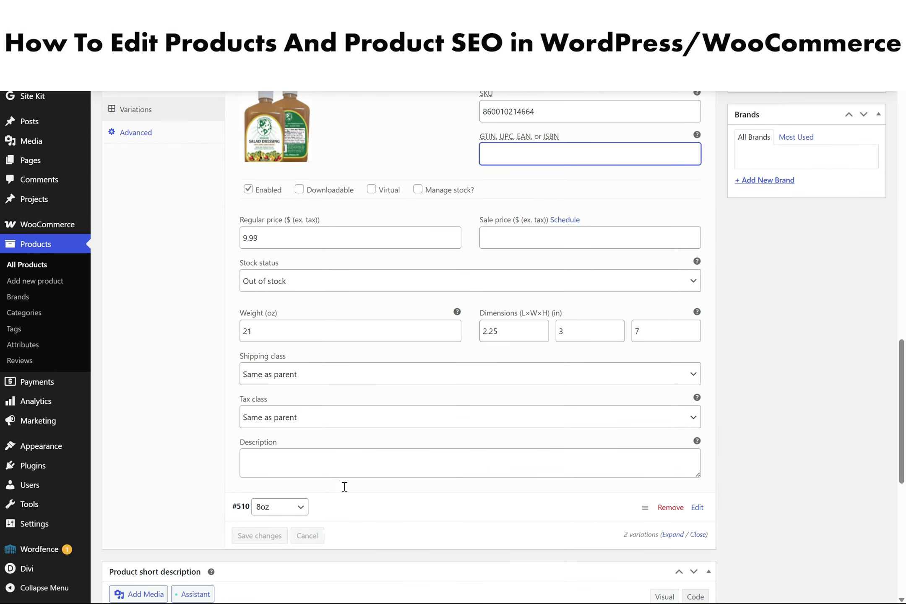
Step: Expand the 8oz variation and compare its image, SKU, price, stock status, weight and dimensions with the 16oz variation
{"action": "left_click", "coordinate": [338, 521]}
{"action": "scroll", "coordinate": [360, 510], "scroll_direction": "down", "scroll_amount": 5}
{"action": "scroll", "coordinate": [382, 493], "scroll_direction": "up", "scroll_amount": 6}
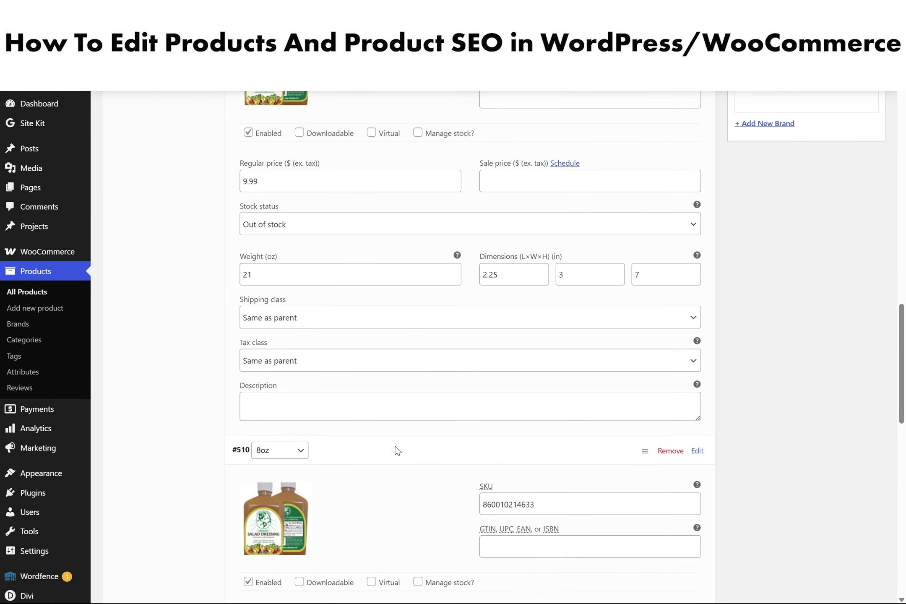
{"action": "left_click", "coordinate": [284, 521]}
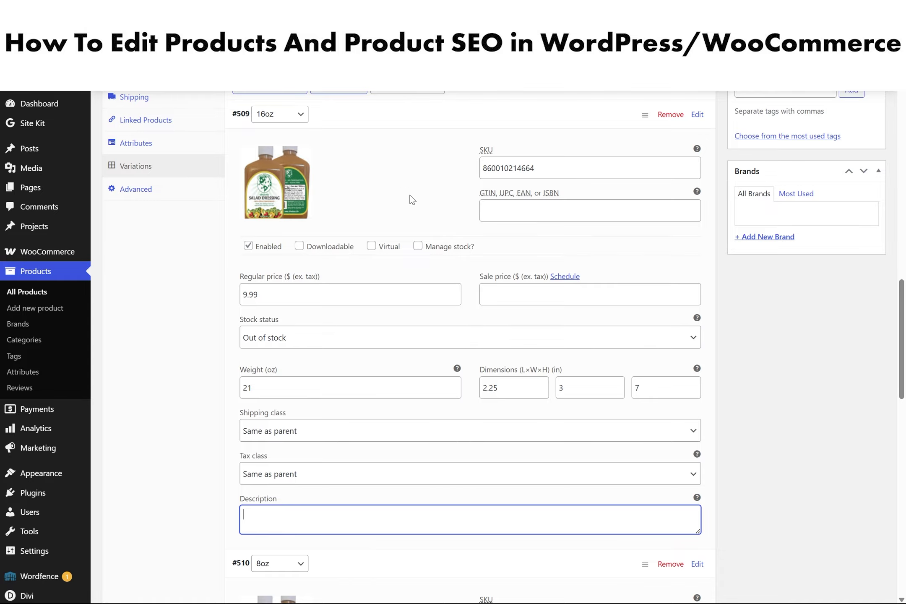
{"action": "scroll", "coordinate": [409, 374], "scroll_direction": "down", "scroll_amount": 1}
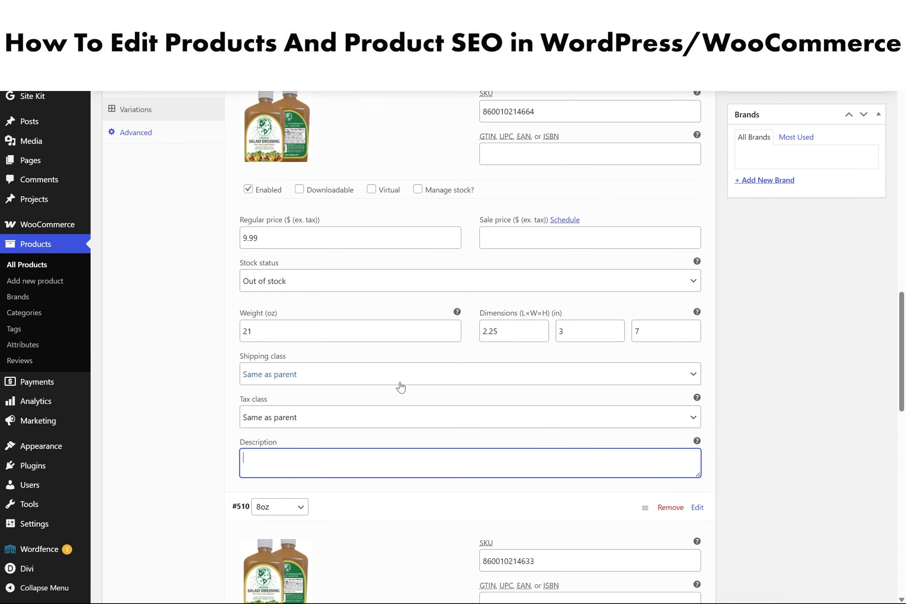
{"action": "scroll", "coordinate": [398, 427], "scroll_direction": "up", "scroll_amount": 1}
{"action": "scroll", "coordinate": [396, 420], "scroll_direction": "down", "scroll_amount": 1}
{"action": "scroll", "coordinate": [300, 465], "scroll_direction": "down", "scroll_amount": 10}
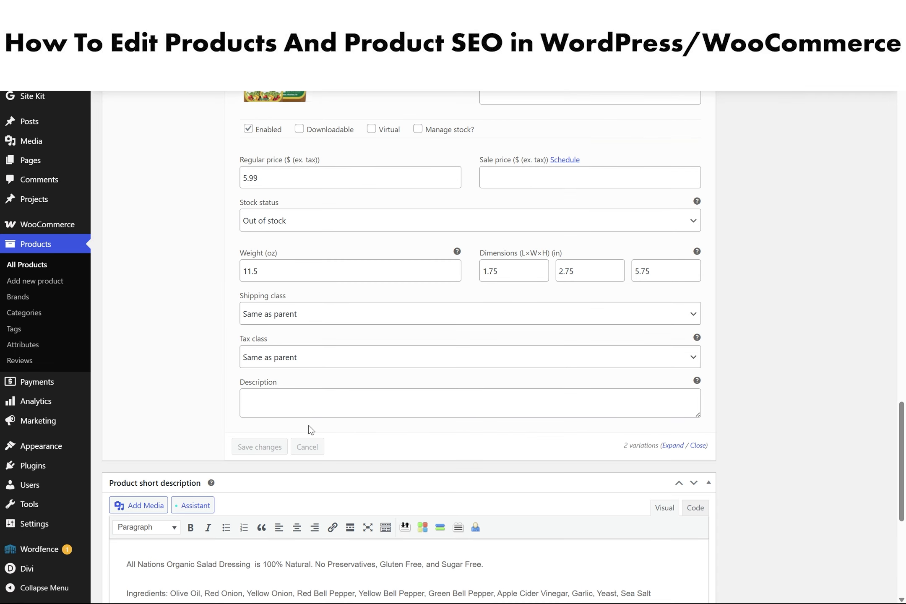
{"action": "scroll", "coordinate": [461, 356], "scroll_direction": "up", "scroll_amount": 4}
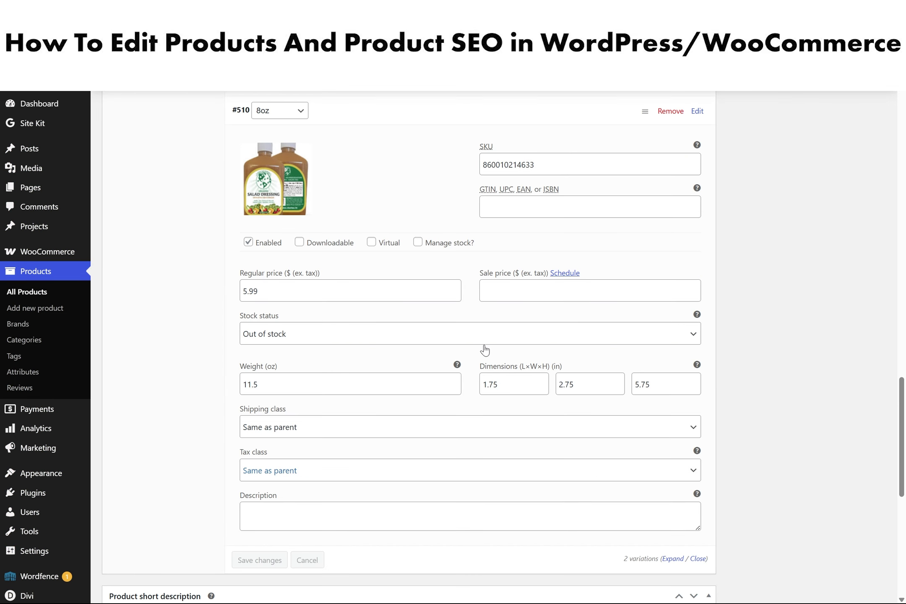
{"action": "scroll", "coordinate": [484, 344], "scroll_direction": "up", "scroll_amount": 3}
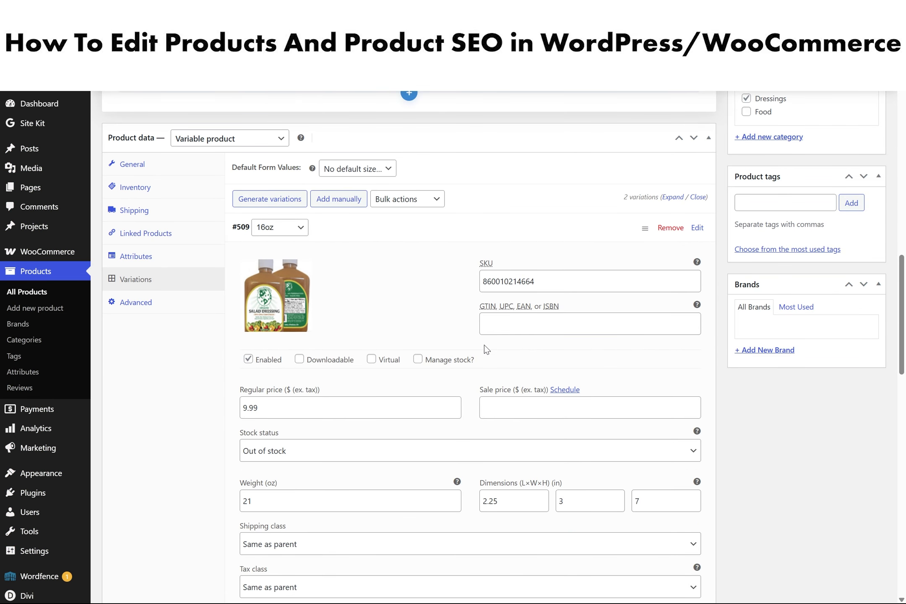
Step: Review the salad dressing's product image, gallery, categories and Divi Builder layout above its product data
{"action": "scroll", "coordinate": [484, 345], "scroll_direction": "up", "scroll_amount": 7}
{"action": "scroll", "coordinate": [484, 345], "scroll_direction": "down", "scroll_amount": 1}
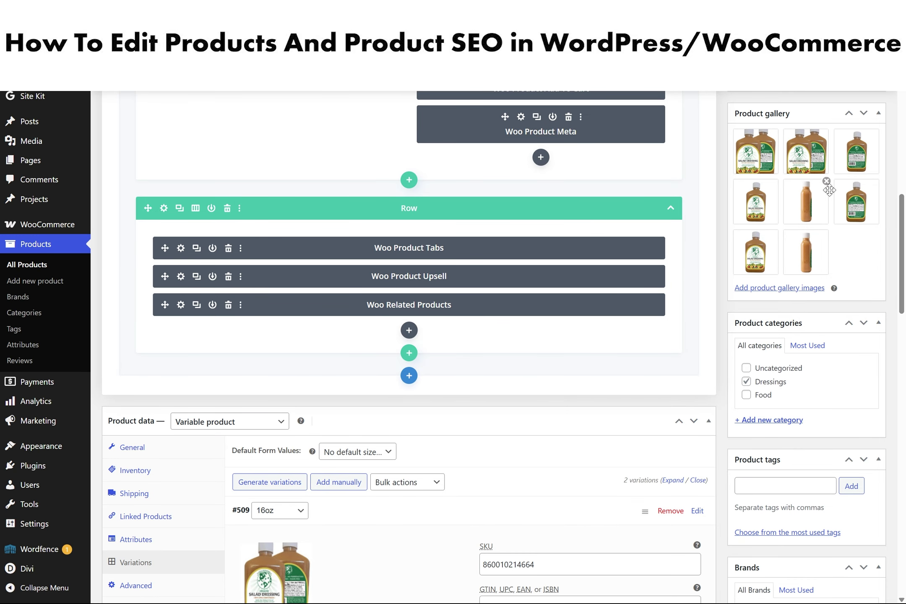
{"action": "scroll", "coordinate": [281, 406], "scroll_direction": "up", "scroll_amount": 3}
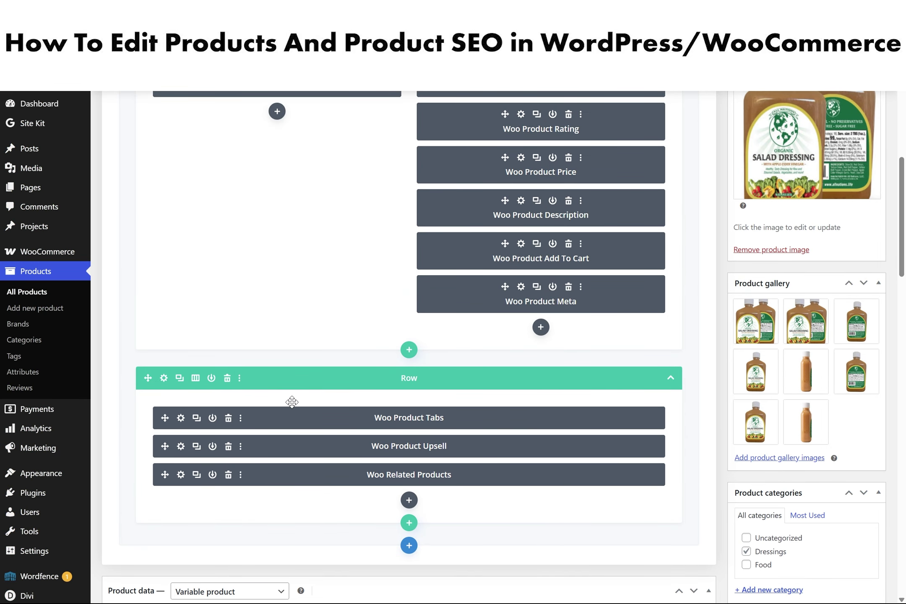
{"action": "scroll", "coordinate": [289, 401], "scroll_direction": "up", "scroll_amount": 8}
{"action": "scroll", "coordinate": [330, 362], "scroll_direction": "down", "scroll_amount": 2}
{"action": "scroll", "coordinate": [331, 366], "scroll_direction": "down", "scroll_amount": 15}
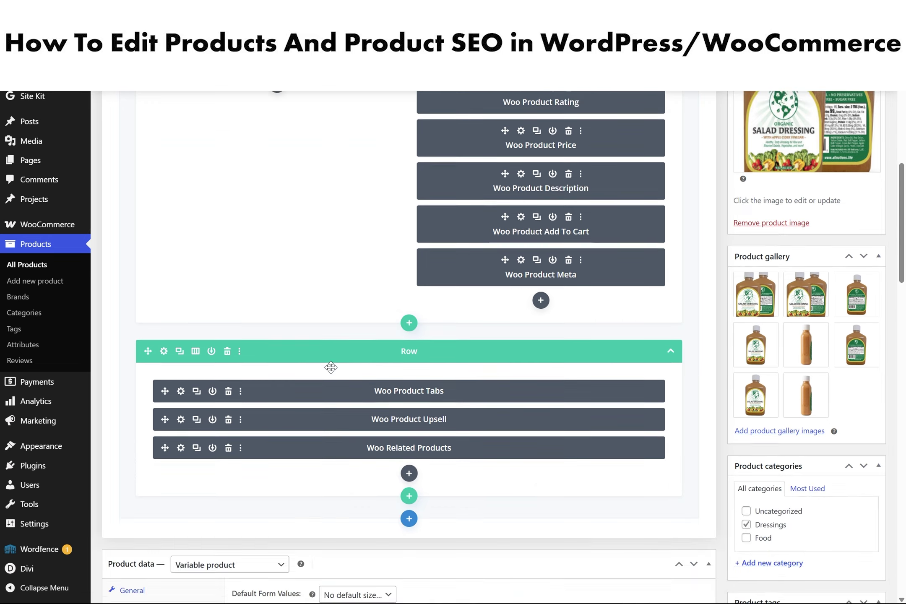
{"action": "scroll", "coordinate": [370, 360], "scroll_direction": "up", "scroll_amount": 1}
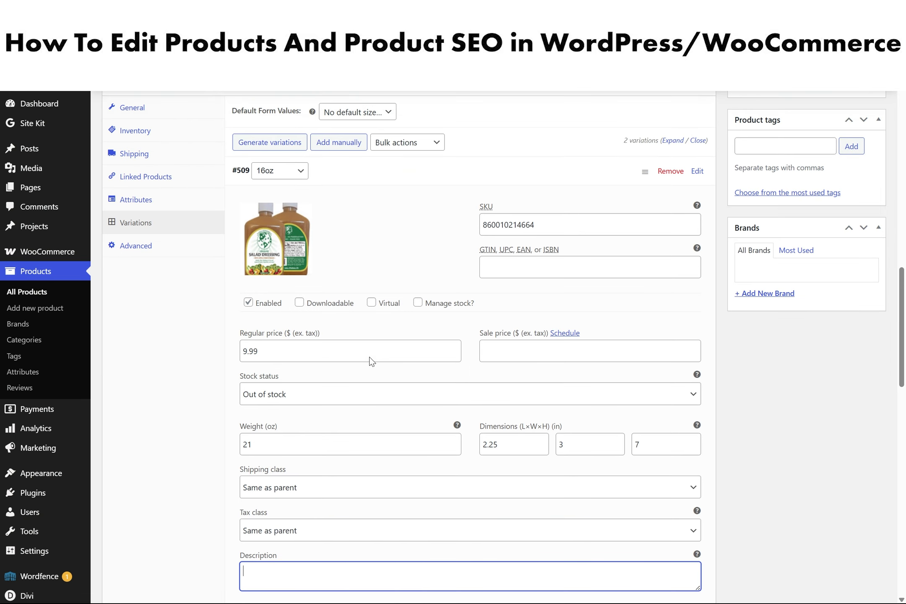
Step: Check the description fields of the 16oz and 8oz variations
{"action": "scroll", "coordinate": [354, 390], "scroll_direction": "down", "scroll_amount": 3}
{"action": "left_click", "coordinate": [293, 463]}
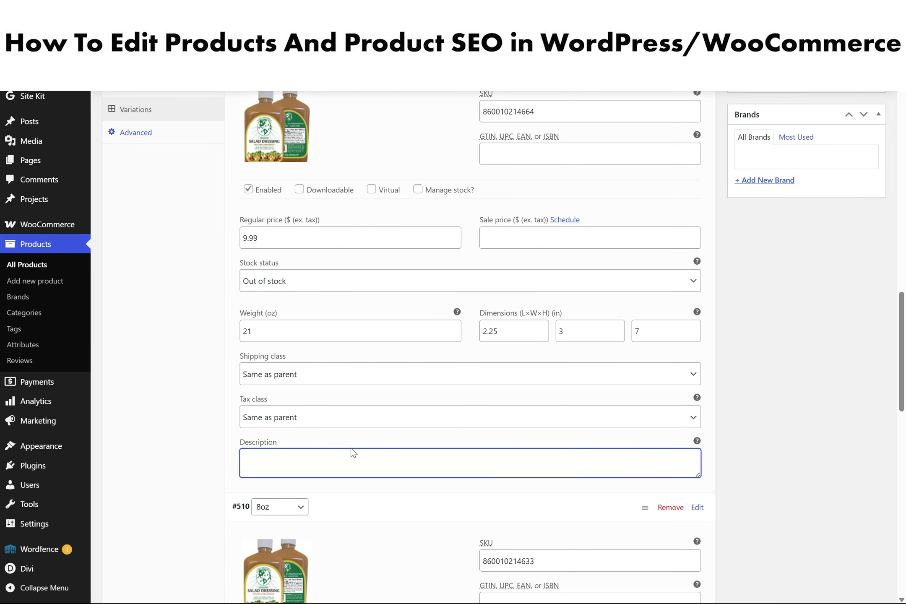
{"action": "scroll", "coordinate": [377, 445], "scroll_direction": "down", "scroll_amount": 5}
{"action": "scroll", "coordinate": [331, 473], "scroll_direction": "down", "scroll_amount": 5}
{"action": "left_click", "coordinate": [311, 398]}
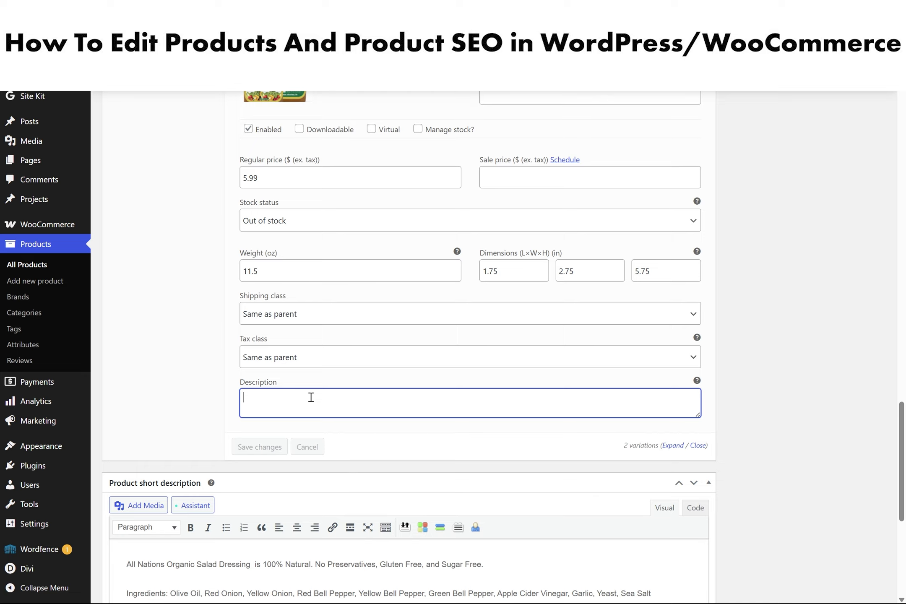
{"action": "scroll", "coordinate": [390, 369], "scroll_direction": "down", "scroll_amount": 5}
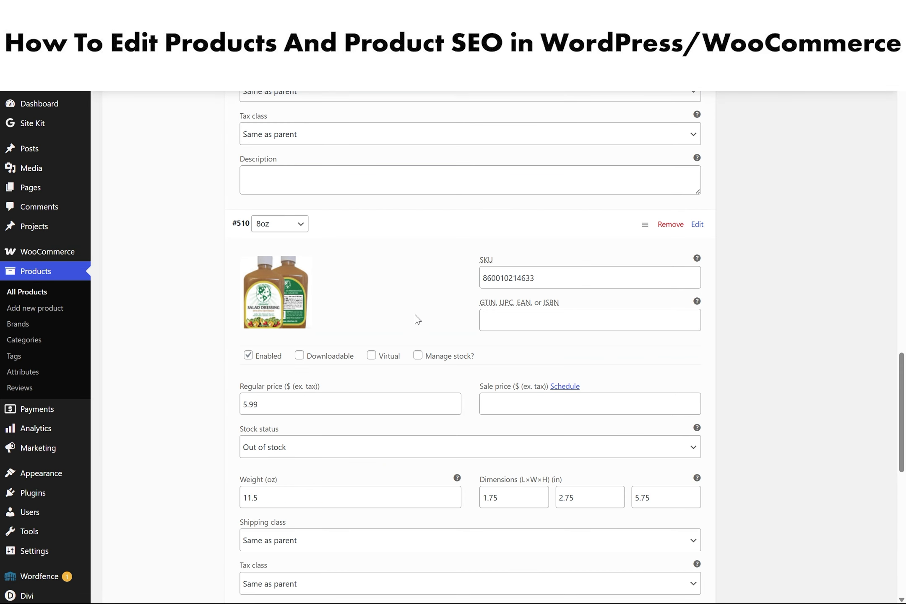
Step: Examine the salad dressing's short and long descriptions and return to its product image and layout
{"action": "scroll", "coordinate": [415, 332], "scroll_direction": "down", "scroll_amount": 3}
{"action": "scroll", "coordinate": [294, 470], "scroll_direction": "down", "scroll_amount": 7}
{"action": "left_click", "coordinate": [260, 471]}
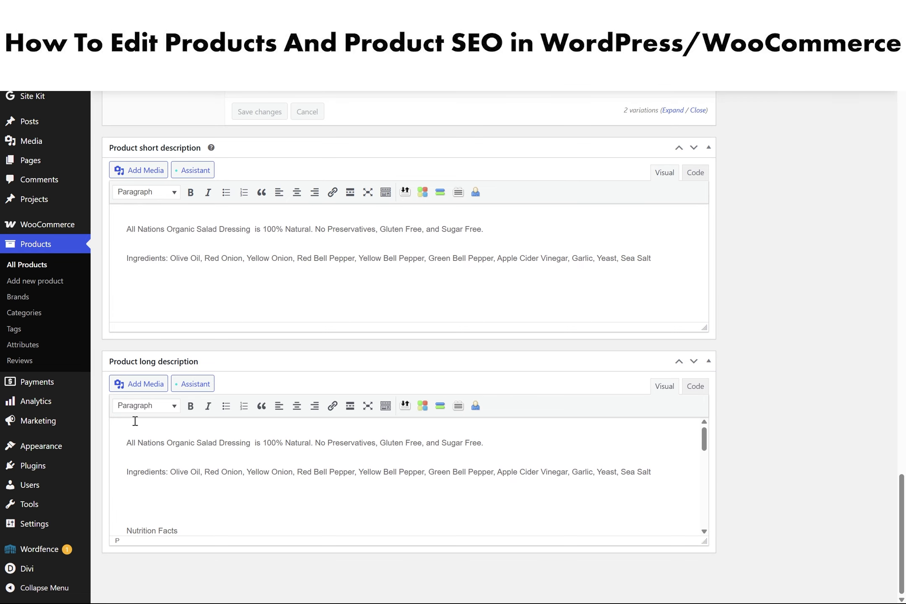
{"action": "scroll", "coordinate": [201, 209], "scroll_direction": "up", "scroll_amount": 1}
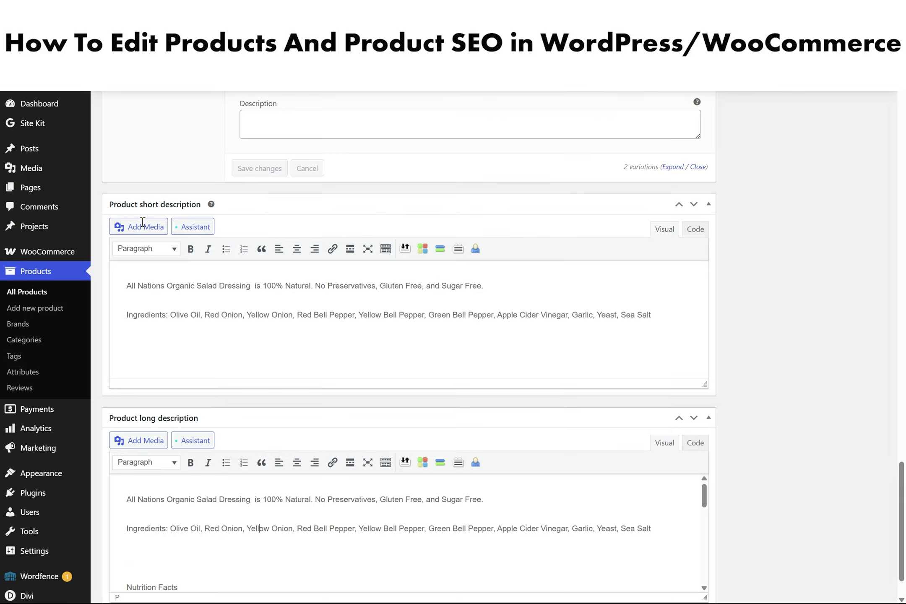
{"action": "scroll", "coordinate": [302, 298], "scroll_direction": "up", "scroll_amount": 3}
{"action": "scroll", "coordinate": [302, 298], "scroll_direction": "up", "scroll_amount": 5}
{"action": "scroll", "coordinate": [197, 361], "scroll_direction": "up", "scroll_amount": 12}
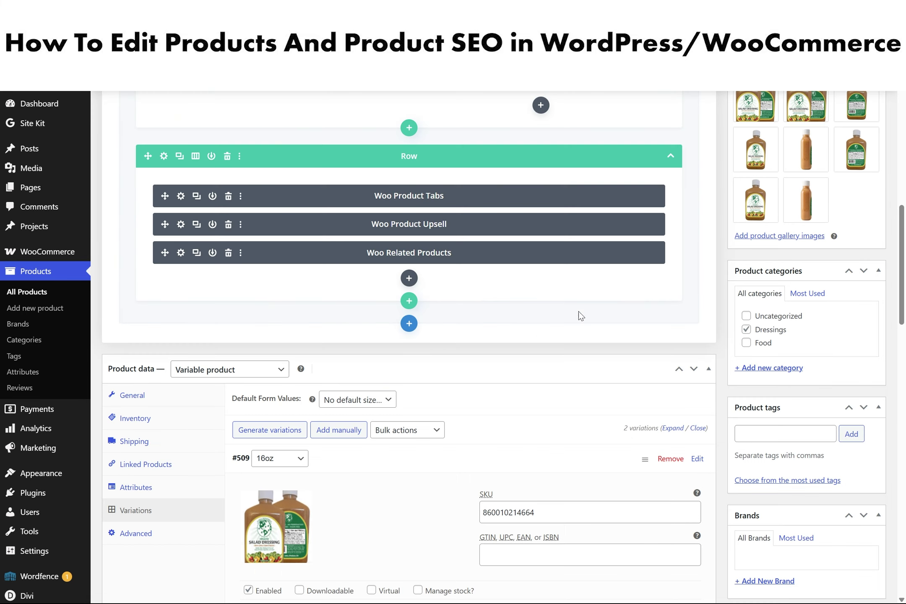
{"action": "scroll", "coordinate": [531, 330], "scroll_direction": "up", "scroll_amount": 7}
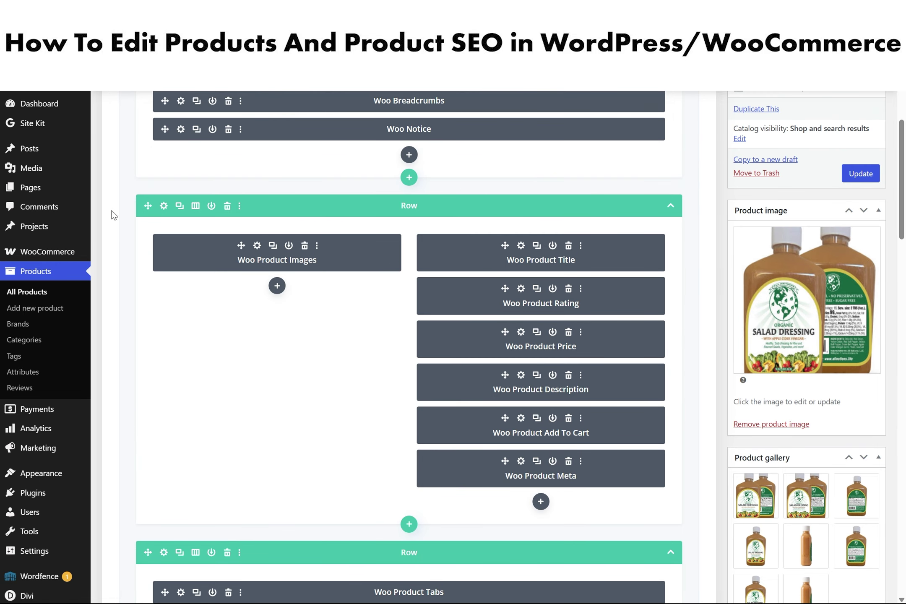
Step: Open the front image of the Butternut Squash Soup in the media library and examine its alternative text, title, caption and description
{"action": "mouse_move", "coordinate": [56, 173]}
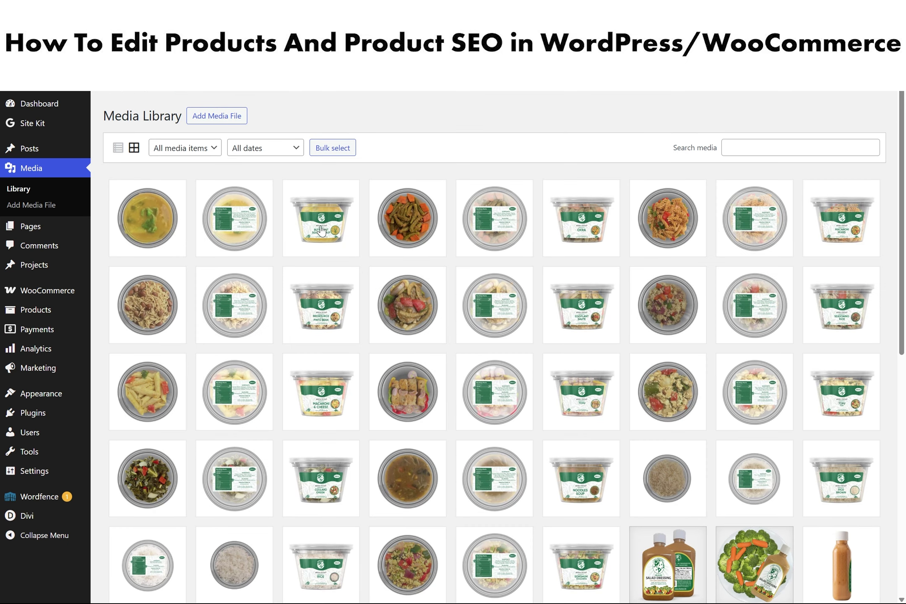
{"action": "left_click", "coordinate": [318, 229]}
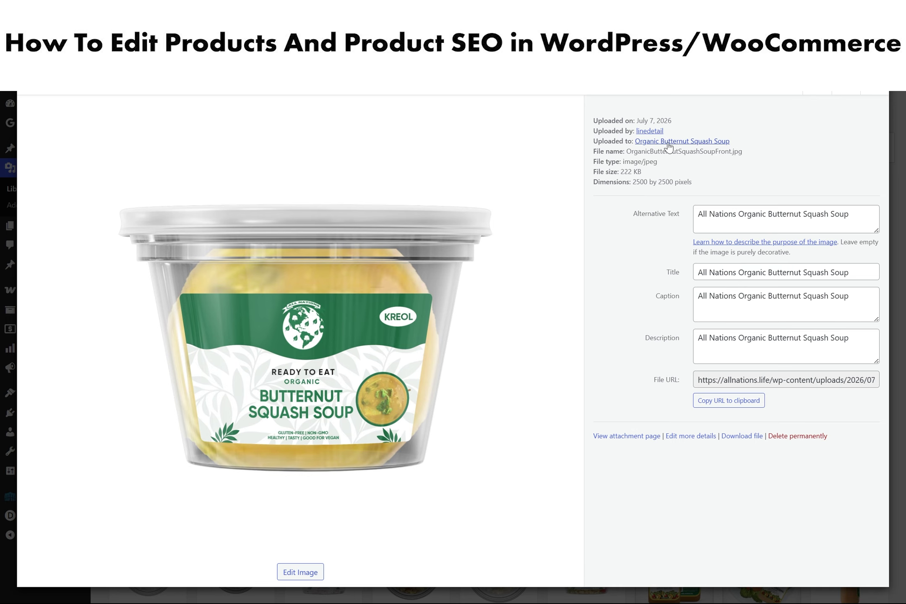
{"action": "left_click", "coordinate": [718, 220]}
{"action": "double_click", "coordinate": [726, 211]}
{"action": "double_click", "coordinate": [730, 273]}
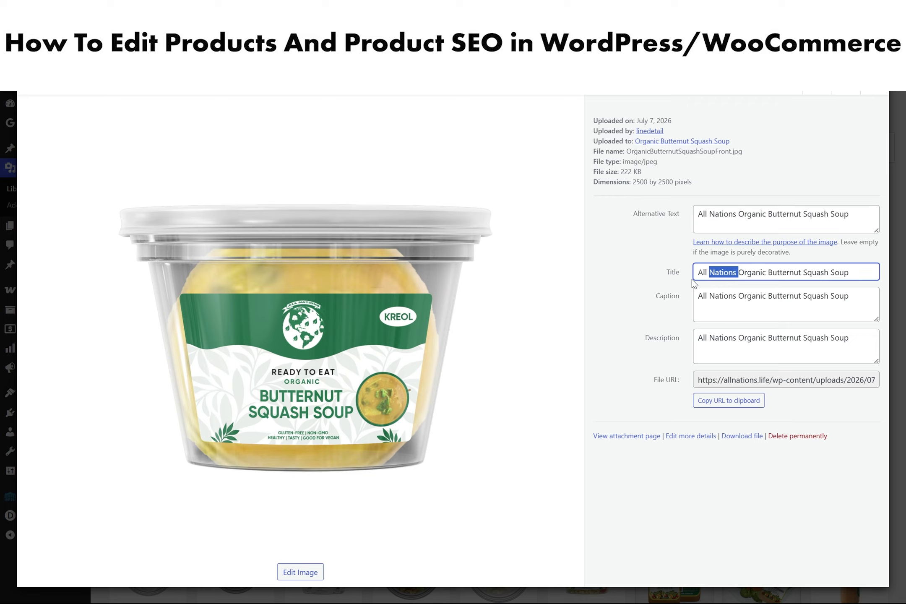
{"action": "left_click", "coordinate": [723, 307]}
{"action": "left_click", "coordinate": [708, 343]}
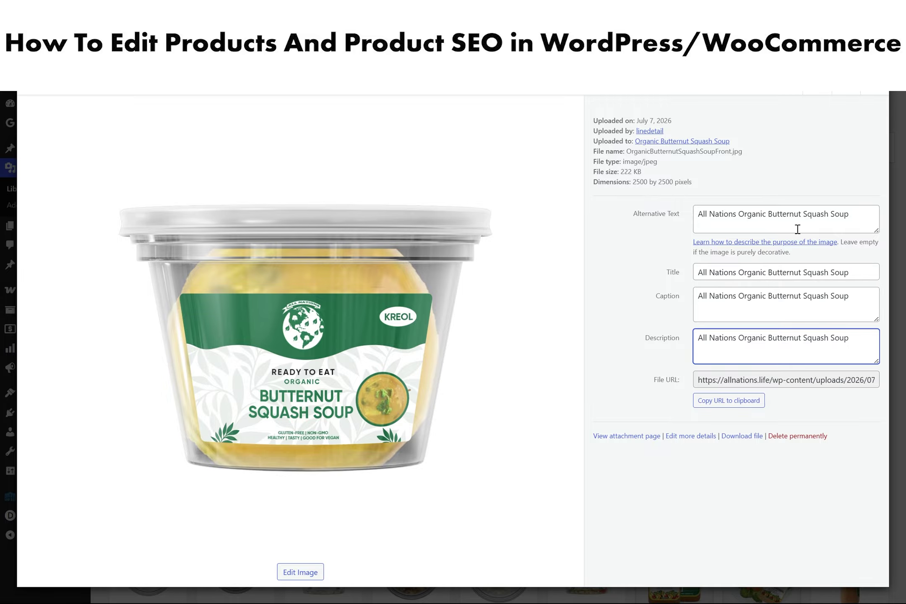
{"action": "left_click", "coordinate": [867, 104]}
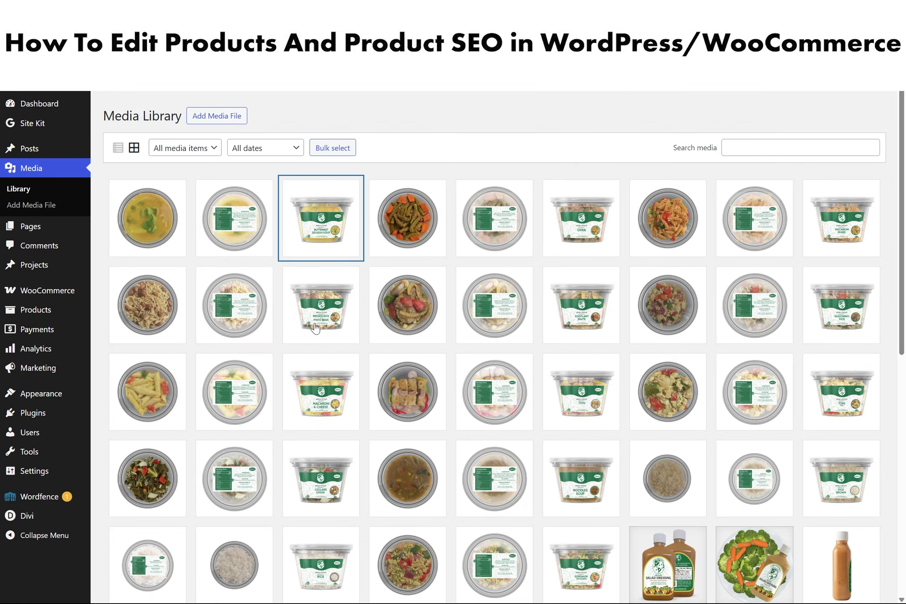
Step: Check the attachment details of the Butternut Squash Soup's labelled and unlabelled top-view images
{"action": "left_click", "coordinate": [252, 232]}
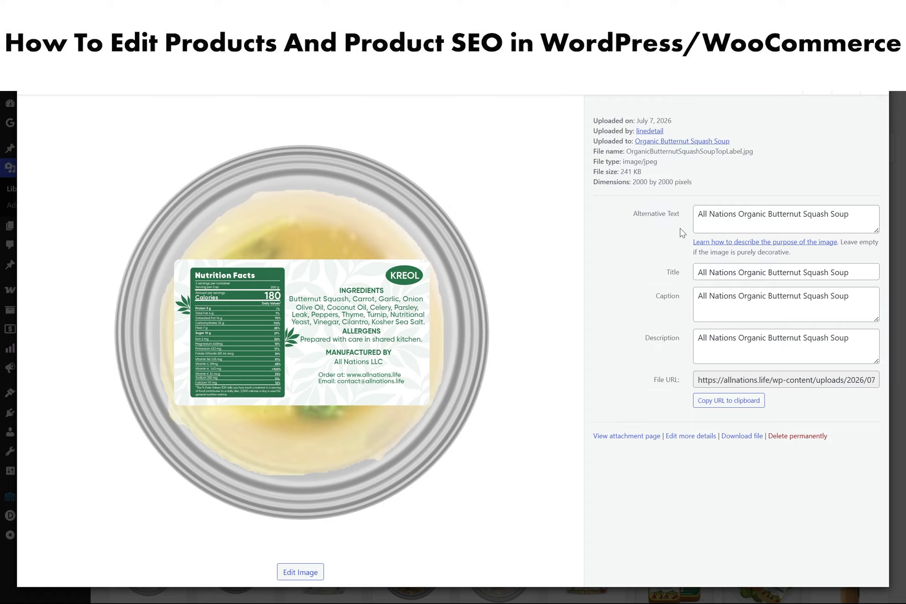
{"action": "left_click", "coordinate": [862, 105]}
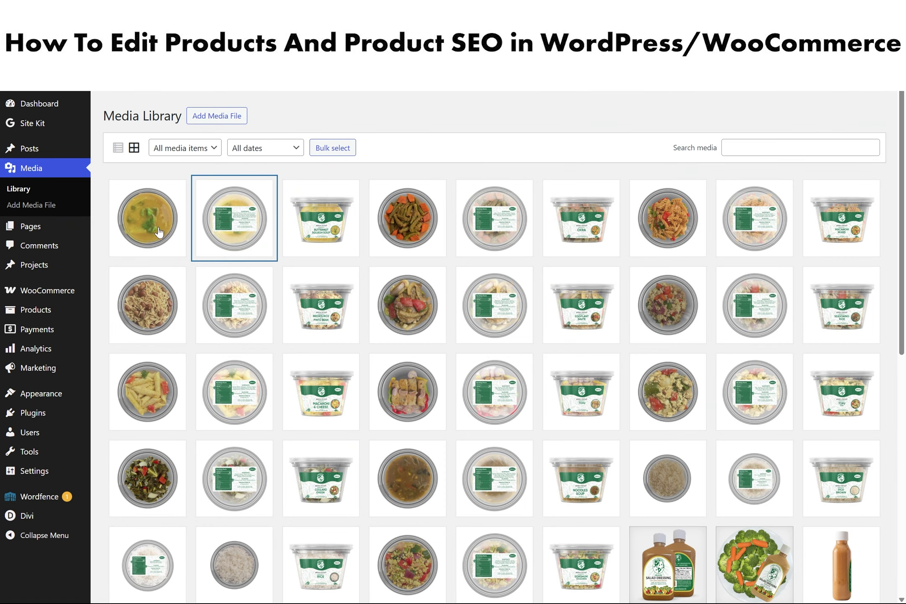
{"action": "left_click", "coordinate": [158, 227]}
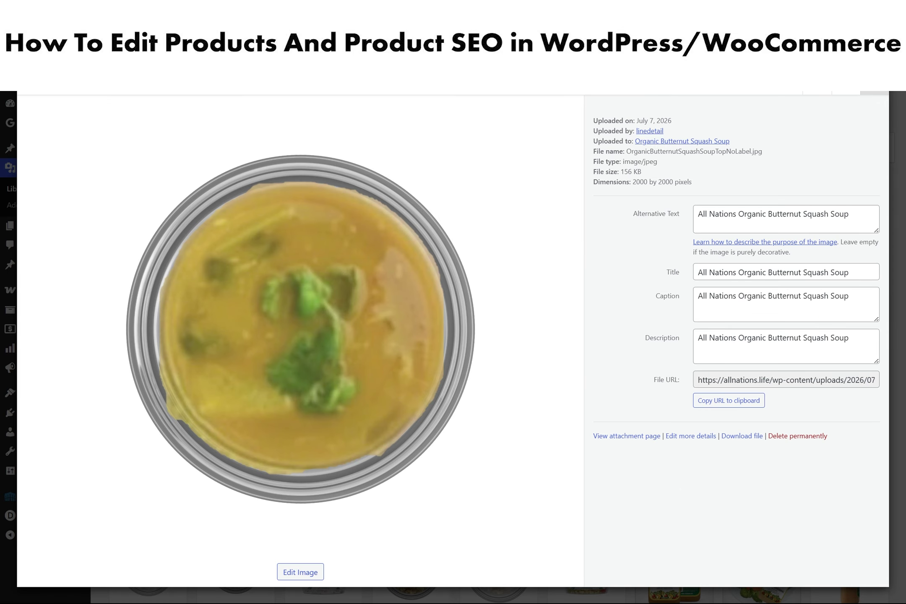
{"action": "left_click", "coordinate": [875, 92]}
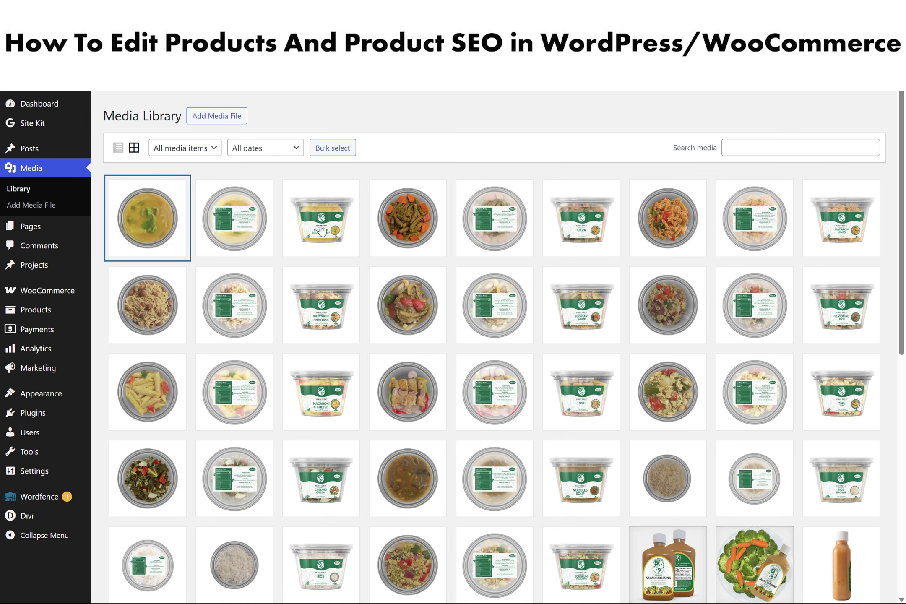
Step: Return to the list of all products and open Organic Butternut Squash Soup for editing
{"action": "mouse_move", "coordinate": [28, 299]}
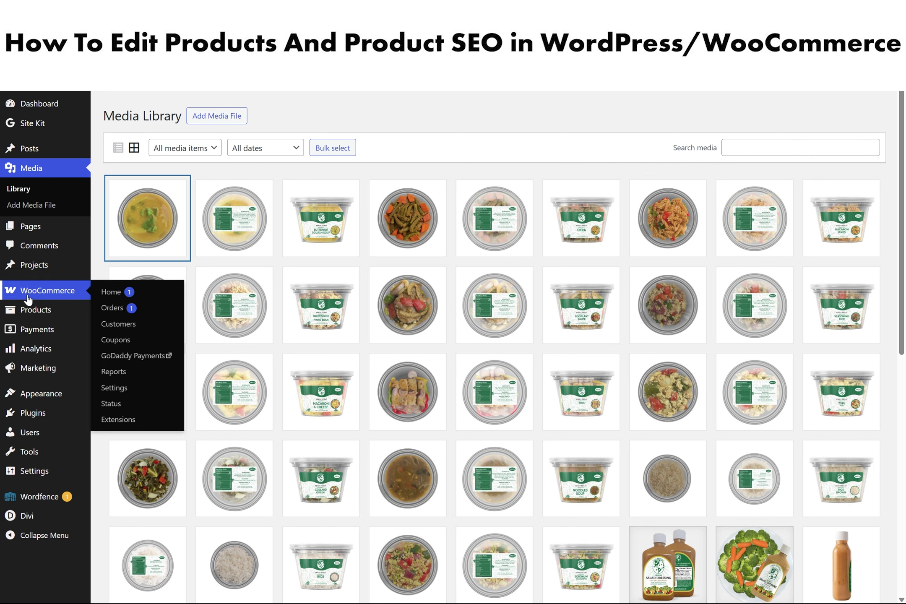
{"action": "mouse_move", "coordinate": [65, 309]}
{"action": "left_click", "coordinate": [64, 310]}
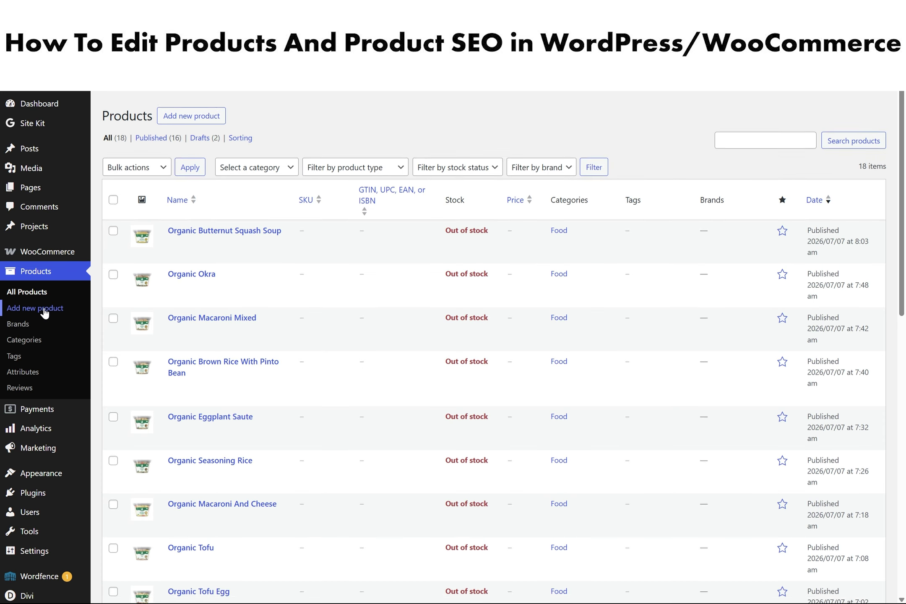
{"action": "left_click", "coordinate": [203, 260]}
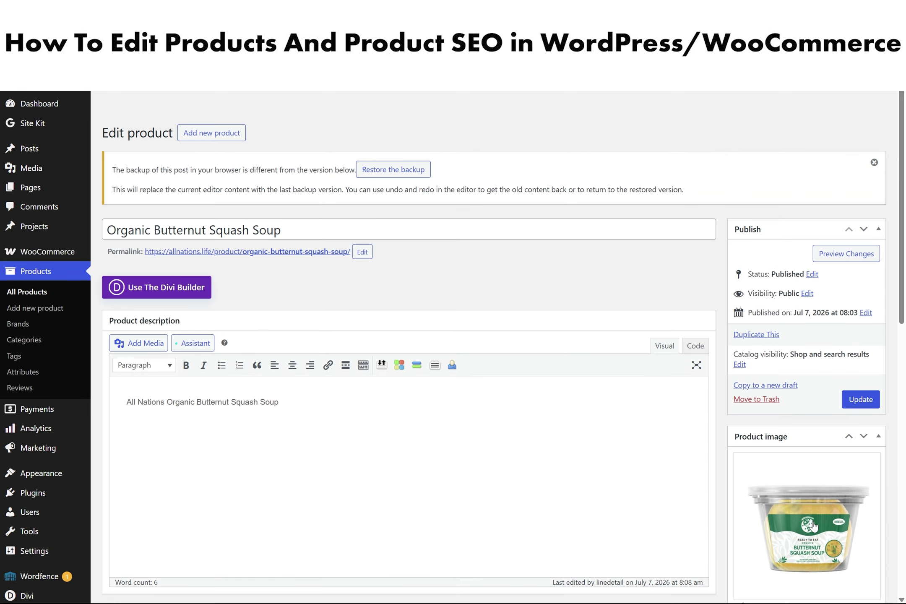
Step: Examine the soup's description, main product image and product gallery images
{"action": "scroll", "coordinate": [815, 498], "scroll_direction": "down", "scroll_amount": 1}
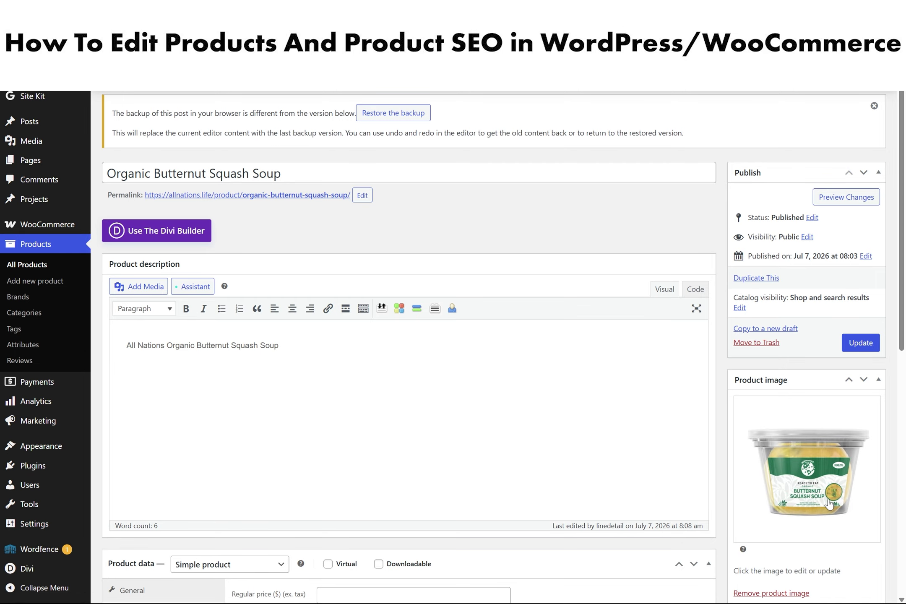
{"action": "scroll", "coordinate": [814, 495], "scroll_direction": "down", "scroll_amount": 2}
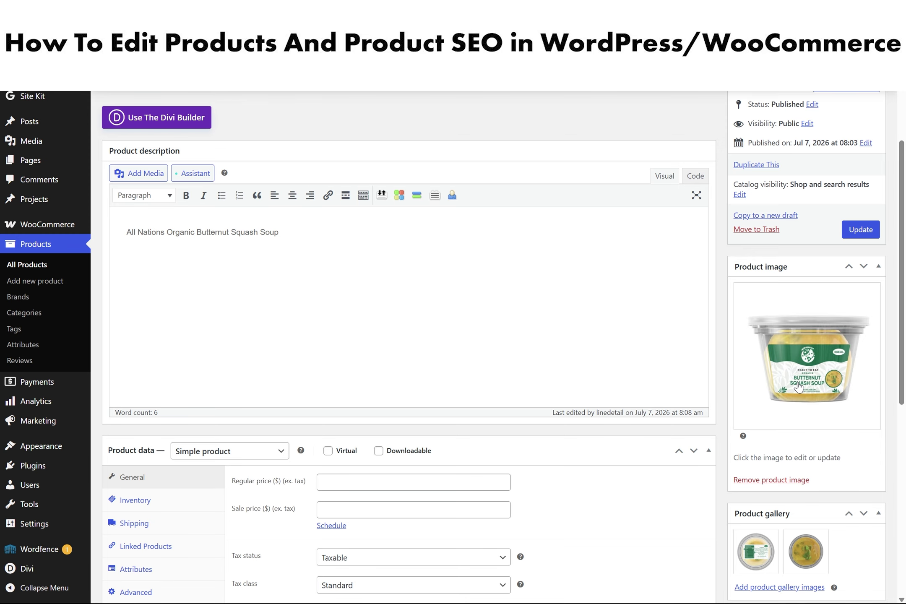
{"action": "scroll", "coordinate": [798, 388], "scroll_direction": "down", "scroll_amount": 2}
{"action": "mouse_move", "coordinate": [813, 446]}
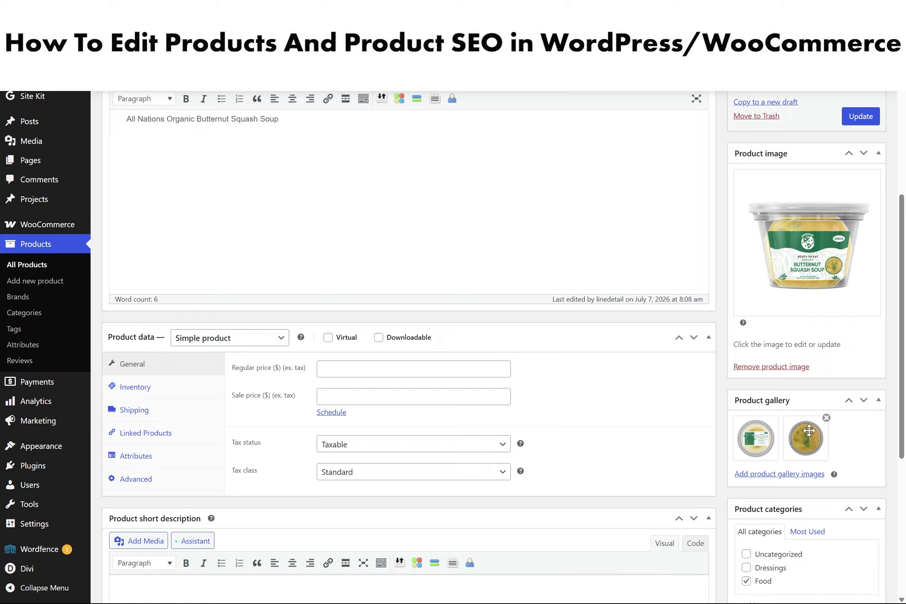